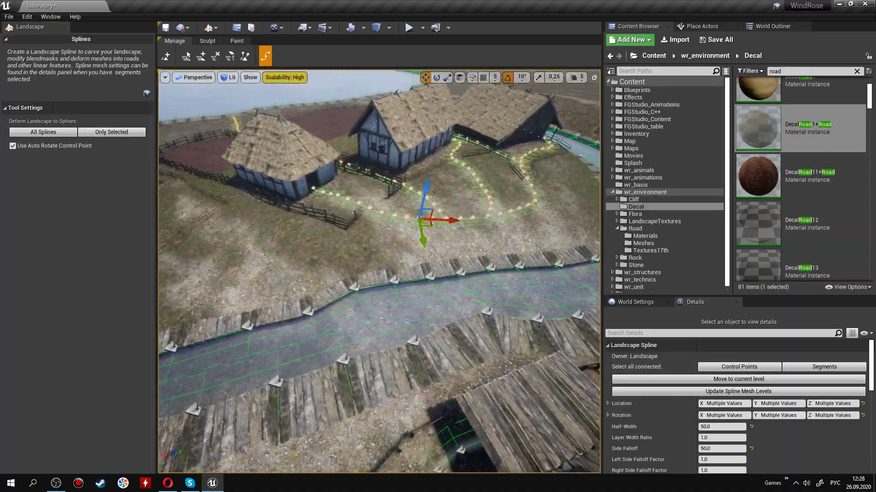
pyautogui.press('F11')
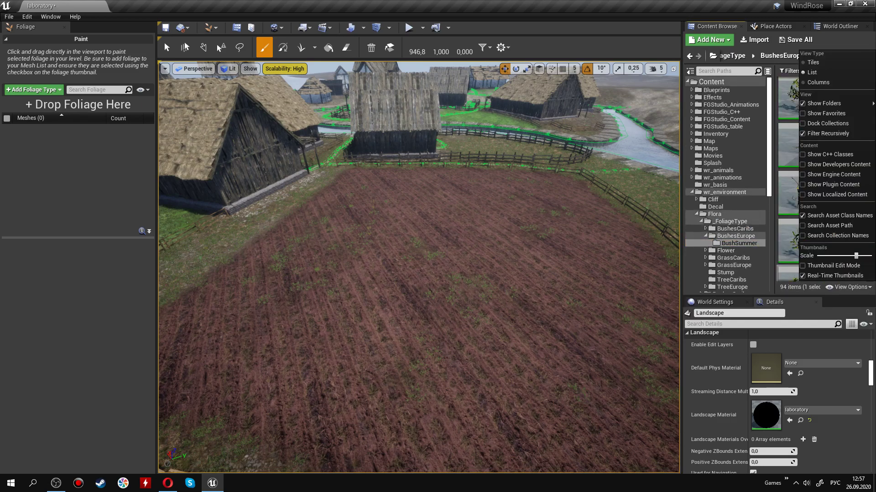
# - Add the wheat, tomato, carrot, lettuce, pumpkin, raps and sunflower foliage types from BushSummer to the foliage palette
pyautogui.moveTo(791, 174); pyautogui.dragTo(94, 168)
pyautogui.scroll(-3, 821, 182)
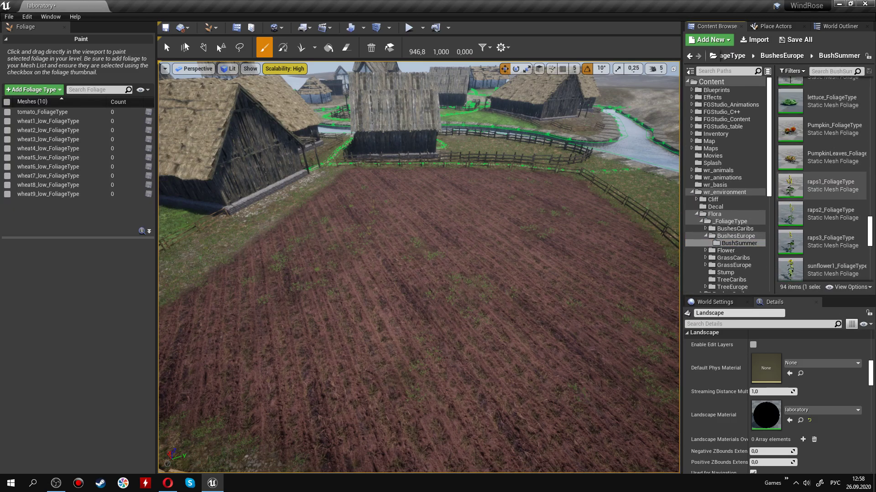
pyautogui.moveTo(821, 98); pyautogui.dragTo(77, 164)
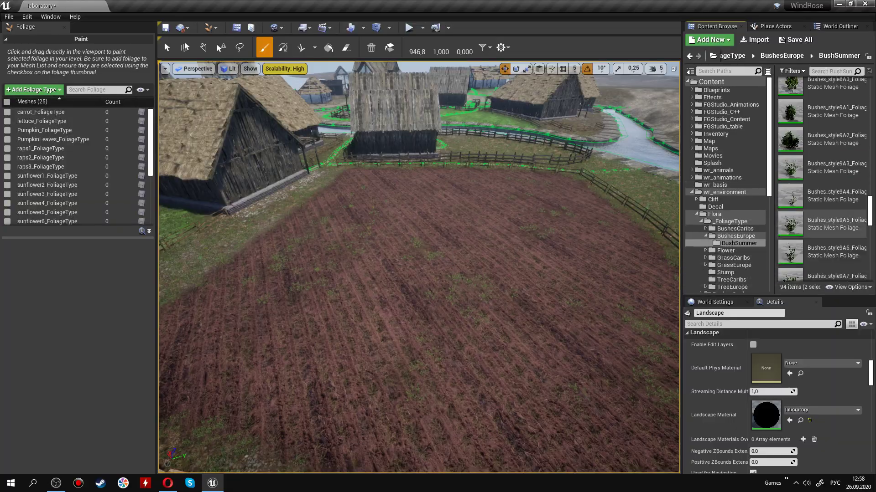
pyautogui.scroll(5, 820, 183)
pyautogui.scroll(-2, 78, 167)
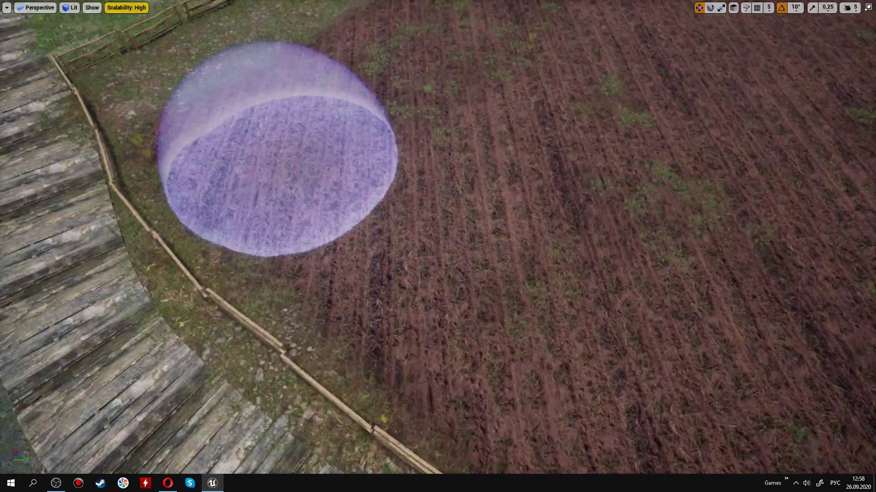
# - Paint the sunflower foliage types over the fenced ploughed field beside the boardwalk
pyautogui.moveTo(277, 147); pyautogui.dragTo(391, 196)
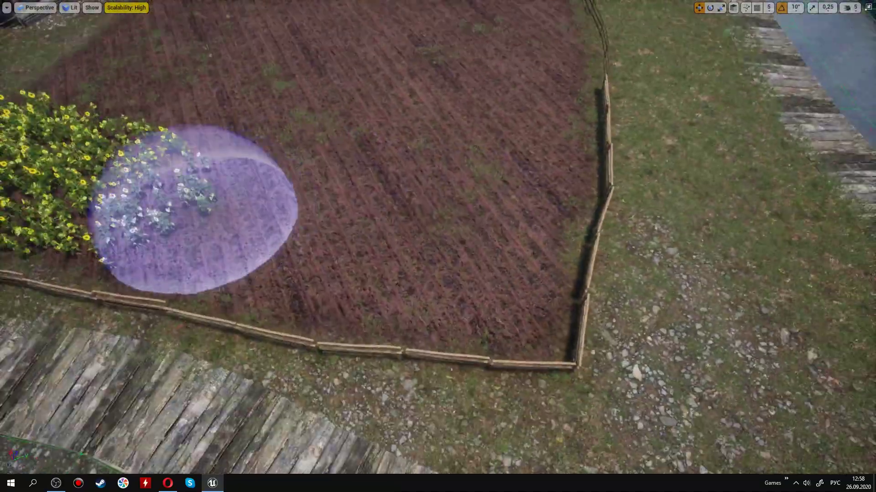
pyautogui.moveTo(195, 205)
pyautogui.mouseDown()
pyautogui.moveTo(436, 242)
pyautogui.moveTo(506, 158)
pyautogui.mouseUp()
pyautogui.moveTo(506, 157)
pyautogui.mouseDown(button='right')
pyautogui.moveTo(460, 264)
pyautogui.moveTo(489, 274)
pyautogui.moveTo(462, 137)
pyautogui.moveTo(346, 254)
pyautogui.mouseUp(button='right')
pyautogui.moveTo(346, 254); pyautogui.dragTo(524, 349)
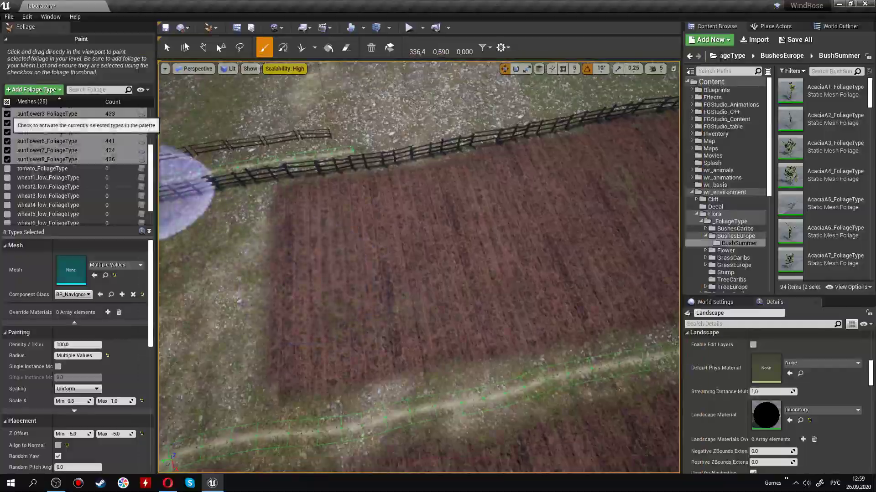
# - Paint the wheat foliage types over the two ploughed fields separated by the footpath
pyautogui.click(48, 177)
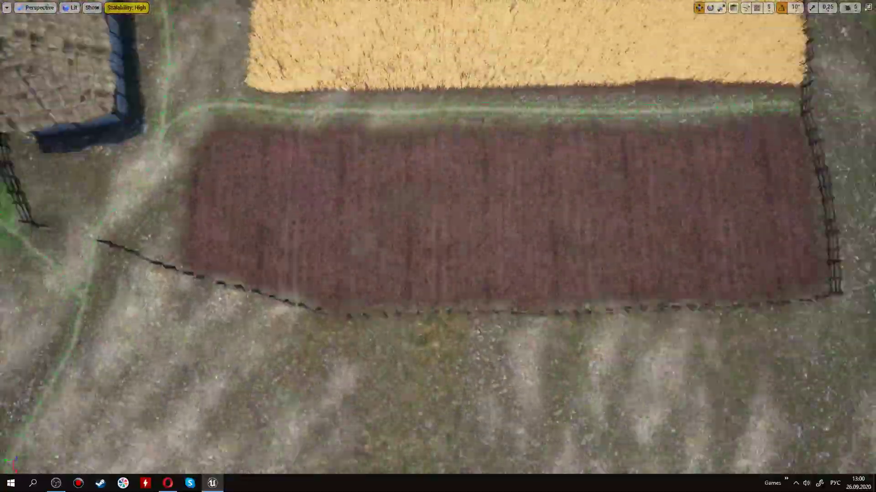
pyautogui.scroll(-2, 175, 220)
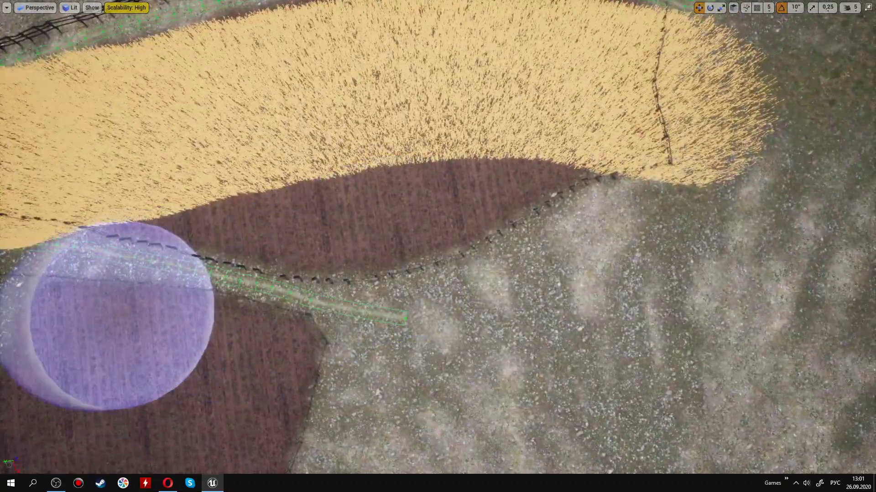
pyautogui.moveTo(118, 313); pyautogui.dragTo(361, 264)
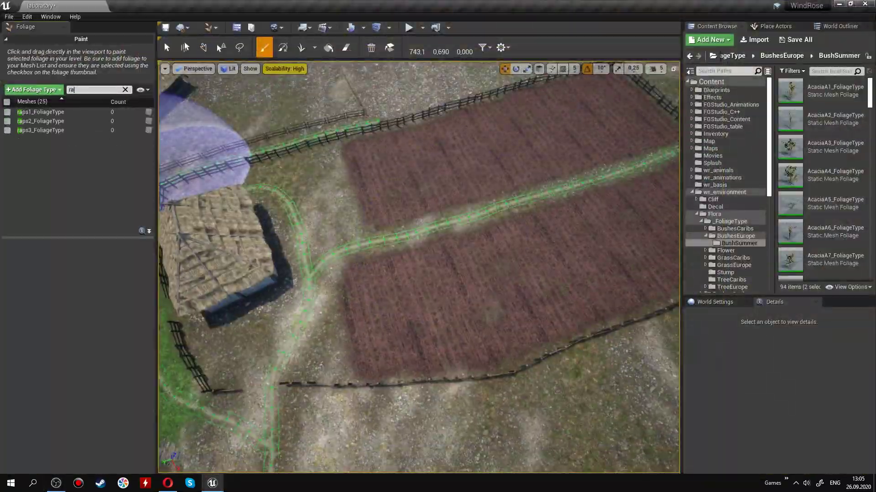
# - Paint the raps1 to raps3 foliage types over the two ploughed fields and erase plants spilling past the fences
pyautogui.click(40, 112)
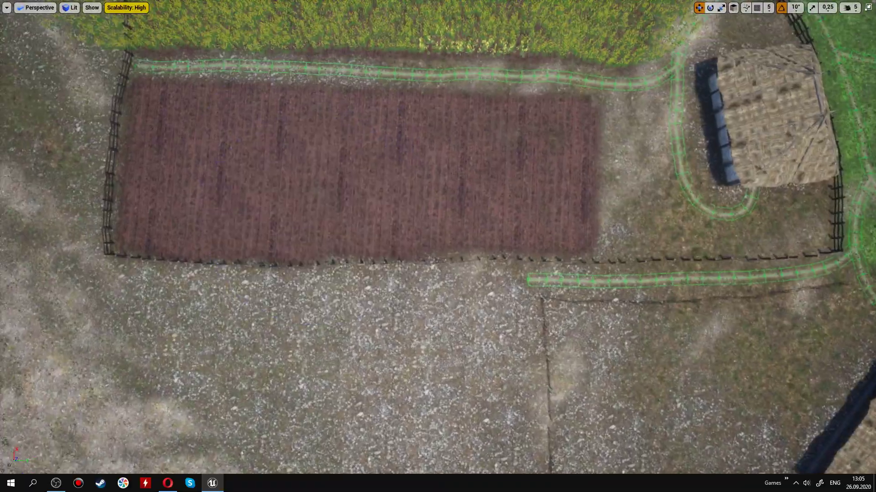
pyautogui.press('a')
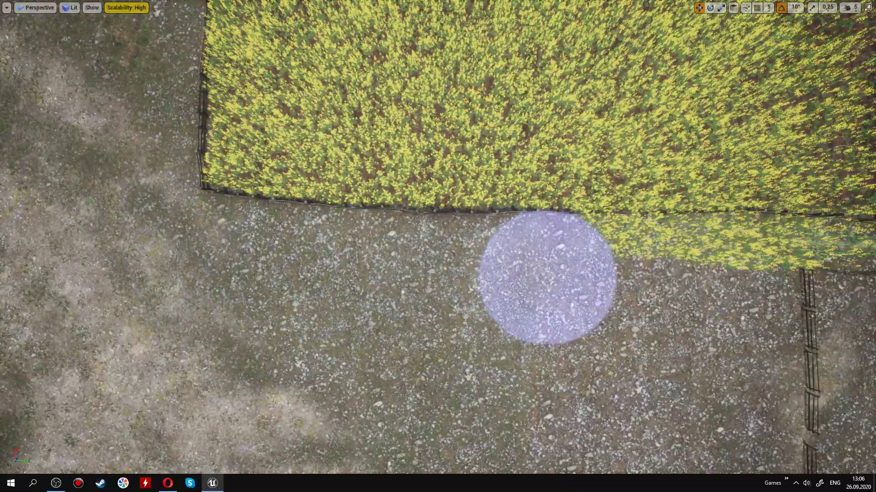
pyautogui.moveTo(548, 278)
pyautogui.mouseDown(button='right')
pyautogui.moveTo(372, 283)
pyautogui.moveTo(260, 307)
pyautogui.moveTo(352, 304)
pyautogui.moveTo(365, 292)
pyautogui.moveTo(178, 149)
pyautogui.mouseUp(button='right')
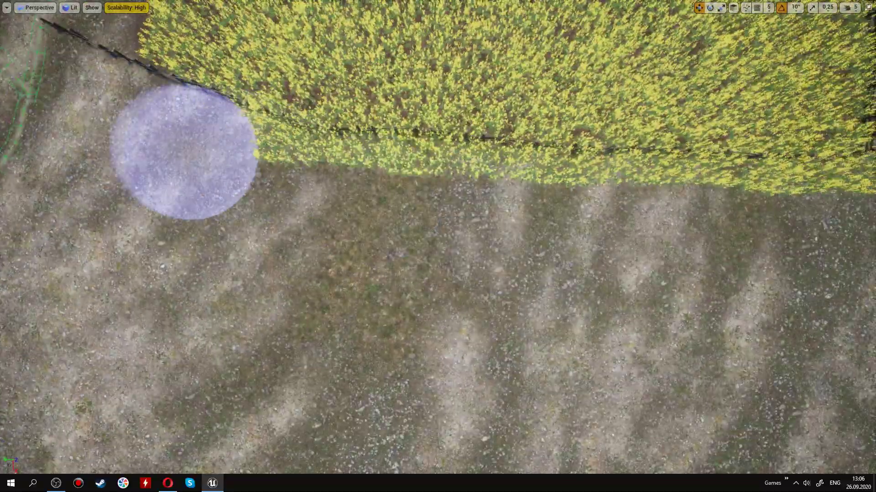
pyautogui.moveTo(419, 198); pyautogui.dragTo(101, 195, button='right')
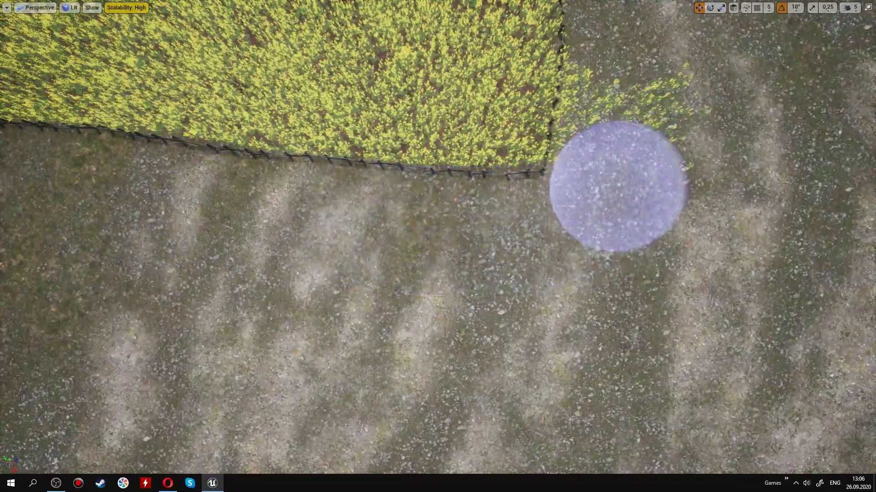
pyautogui.press('F11')
pyautogui.press('F11')
pyautogui.moveTo(323, 256)
pyautogui.mouseDown(button='right')
pyautogui.moveTo(225, 191)
pyautogui.moveTo(360, 274)
pyautogui.moveTo(488, 226)
pyautogui.moveTo(489, 136)
pyautogui.mouseUp(button='right')
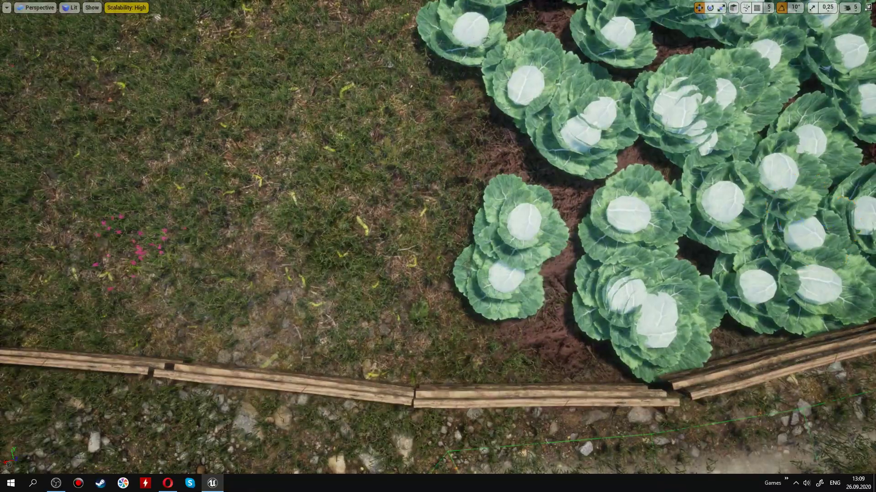
# - Select individual lettuce plants in the fenced bed and reposition the overlapping ones
pyautogui.moveTo(438, 246); pyautogui.dragTo(438, 246, button='right')
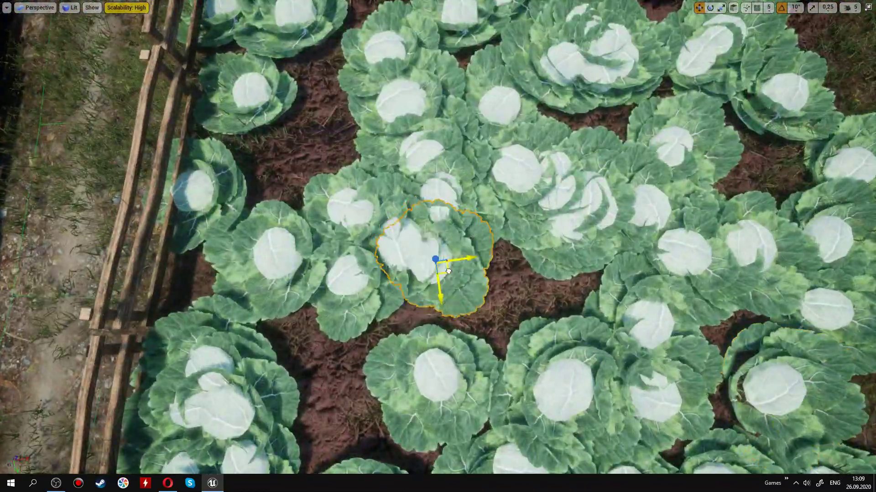
pyautogui.moveTo(336, 186); pyautogui.dragTo(336, 186, button='right')
pyautogui.click(488, 133)
pyautogui.moveTo(489, 132); pyautogui.dragTo(304, 241)
pyautogui.moveTo(437, 237); pyautogui.dragTo(437, 237, button='right')
pyautogui.moveTo(629, 319); pyautogui.dragTo(575, 332)
pyautogui.moveTo(438, 237); pyautogui.dragTo(438, 237, button='right')
pyautogui.moveTo(205, 254); pyautogui.dragTo(449, 127)
pyautogui.moveTo(438, 237); pyautogui.dragTo(438, 237, button='right')
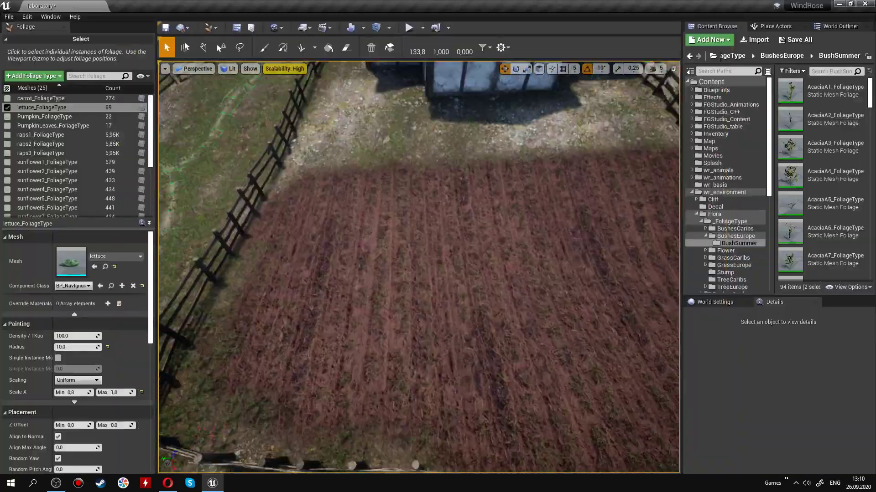
# - Find tomato_FoliageType among the BushSummer assets and pick it for painting
pyautogui.moveTo(438, 237); pyautogui.dragTo(437, 237, button='right')
pyautogui.click(41, 98)
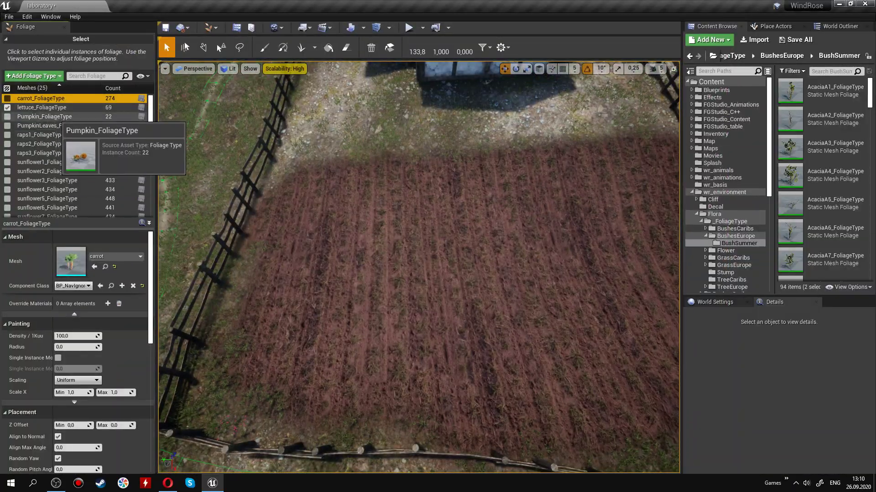
pyautogui.scroll(-10, 821, 183)
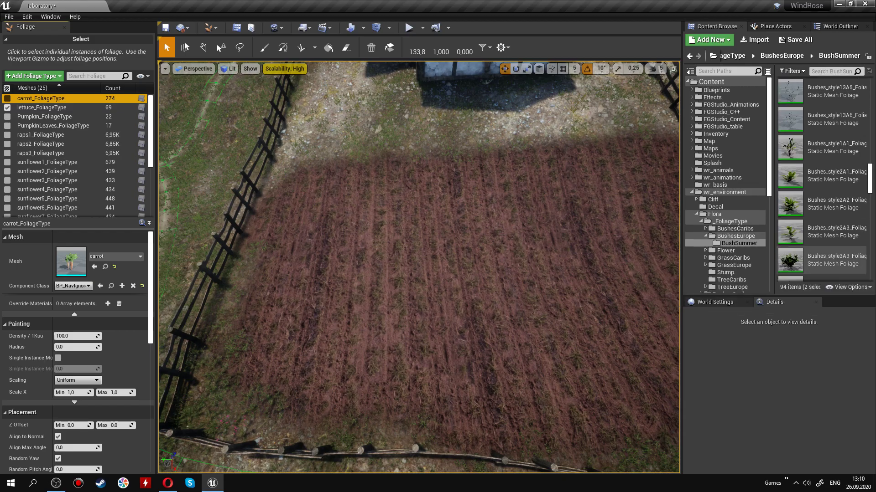
pyautogui.moveTo(437, 237); pyautogui.dragTo(438, 238, button='right')
pyautogui.scroll(-6, 821, 183)
pyautogui.click(820, 181)
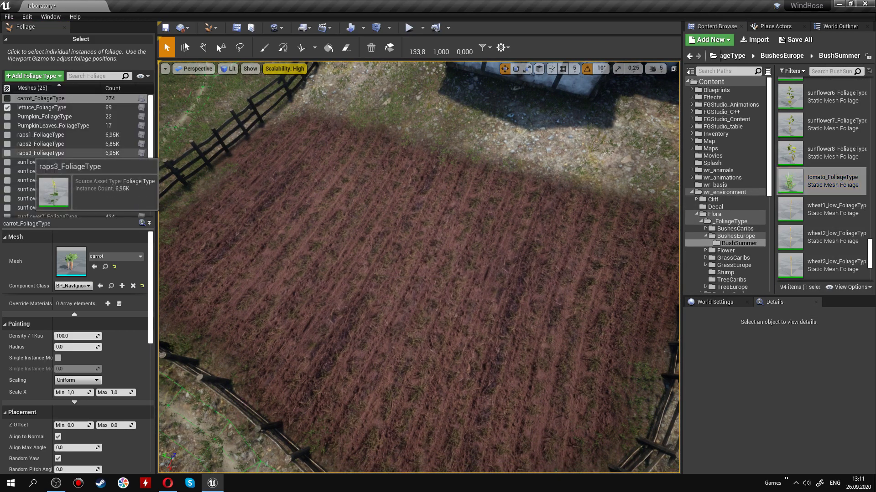
pyautogui.scroll(-5, 68, 153)
pyautogui.scroll(-5, 420, 268)
# - Paint tomato plants across the fenced ploughed bed near the footpath
pyautogui.press('F11')
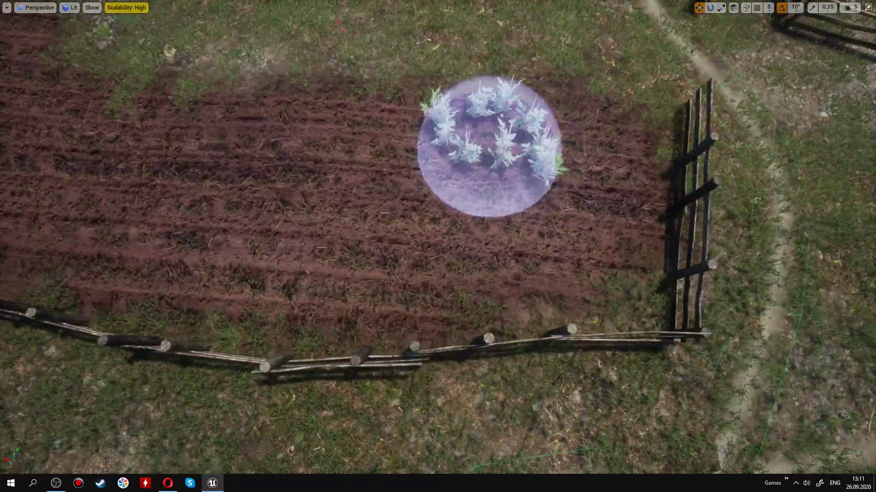
pyautogui.moveTo(488, 146); pyautogui.dragTo(190, 264)
pyautogui.moveTo(189, 264); pyautogui.dragTo(447, 187, button='right')
pyautogui.scroll(-3, 176, 264)
pyautogui.scroll(-5, 390, 215)
pyautogui.scroll(2, 533, 123)
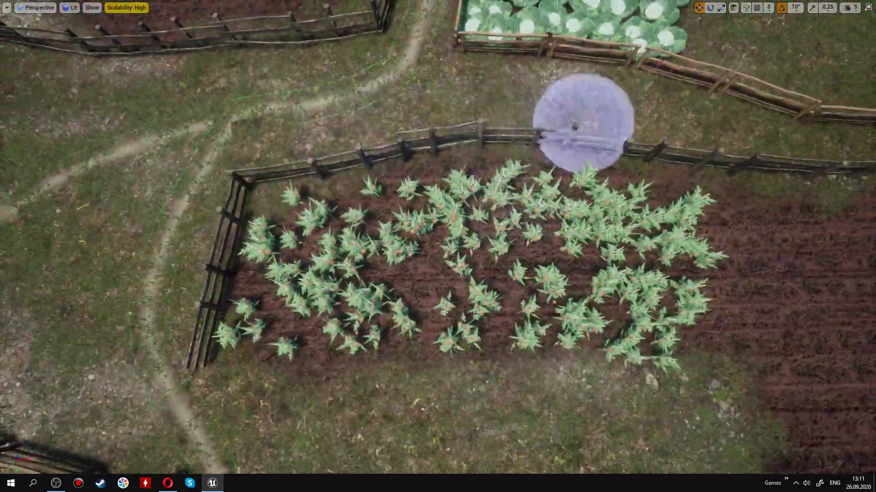
pyautogui.scroll(5, 534, 123)
pyautogui.scroll(-6, 502, 182)
pyautogui.scroll(5, 409, 293)
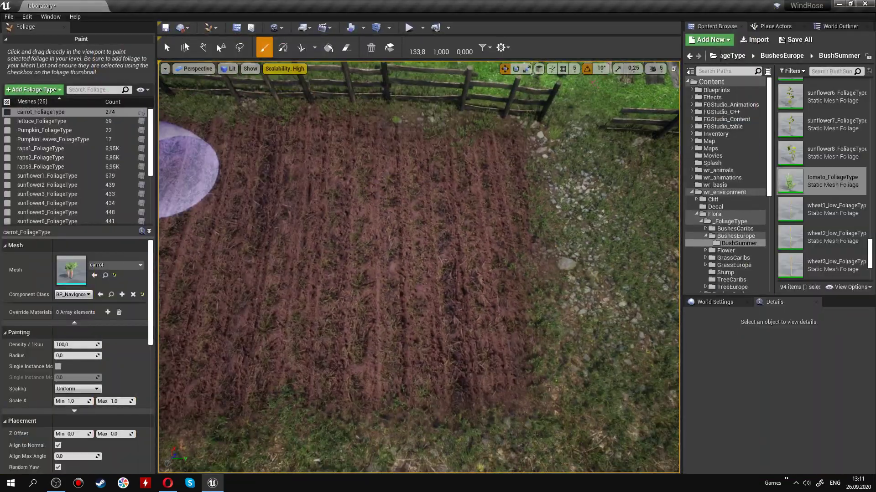
# - Select carrot_FoliageType as the foliage for the empty ploughed bed
pyautogui.click(41, 112)
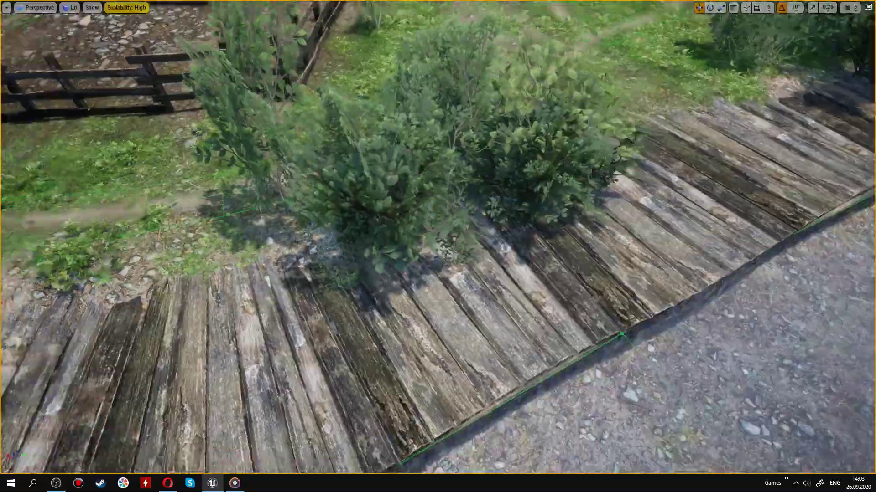
# - Paint bushes and low plants on the grass strip along the boardwalk and beside the dirt path
pyautogui.press('F11')
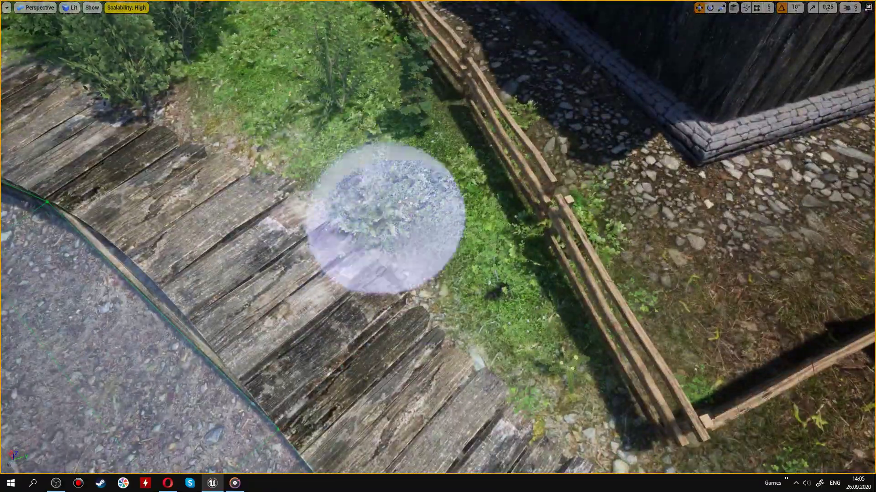
pyautogui.moveTo(319, 179)
pyautogui.mouseDown(button='right')
pyautogui.moveTo(313, 195)
pyautogui.moveTo(337, 333)
pyautogui.moveTo(346, 274)
pyautogui.mouseUp(button='right')
pyautogui.press('F11')
pyautogui.press('F11')
pyautogui.press('F11')
pyautogui.press('F11')
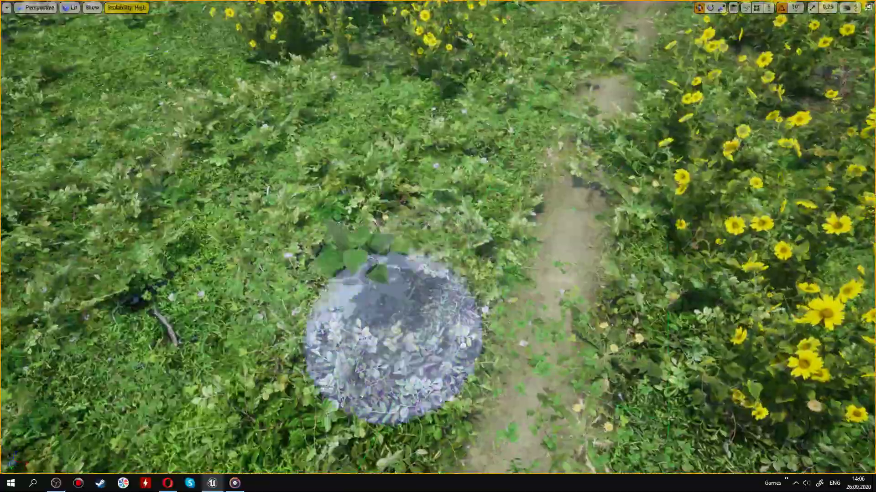
pyautogui.moveTo(393, 340)
pyautogui.mouseDown(button='right')
pyautogui.moveTo(533, 191)
pyautogui.moveTo(425, 237)
pyautogui.moveTo(411, 255)
pyautogui.moveTo(381, 254)
pyautogui.moveTo(294, 293)
pyautogui.moveTo(401, 276)
pyautogui.mouseUp(button='right')
pyautogui.press('F11')
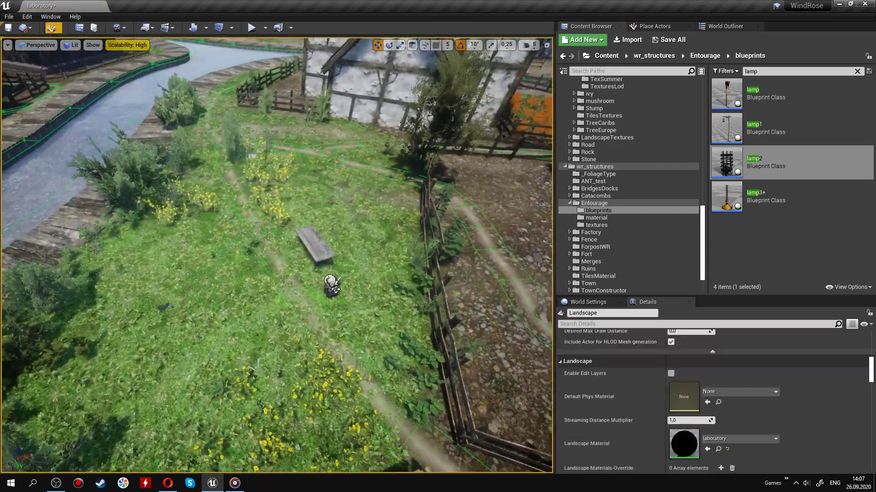
# - Return to Foliage mode, add the birch types from TreeSummer, and paint birch trees around the bench
pyautogui.hotkey('shift', '4')
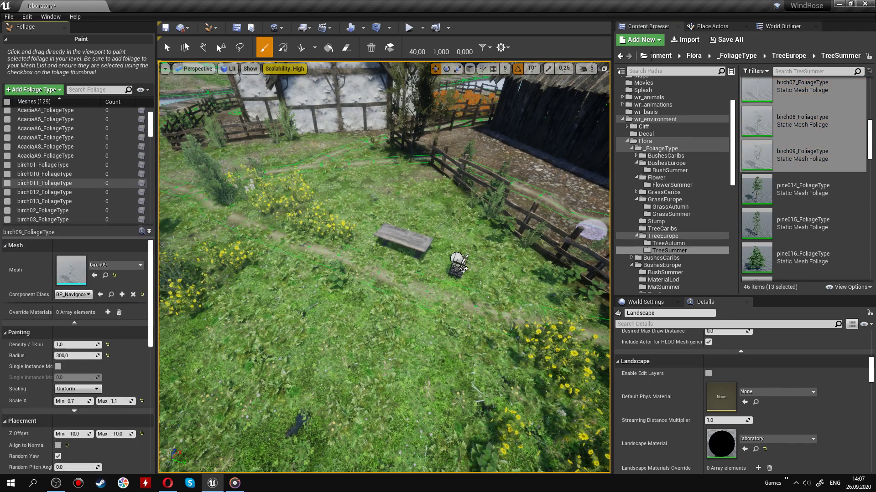
pyautogui.press('F11')
pyautogui.moveTo(445, 260)
pyautogui.mouseDown(button='right')
pyautogui.moveTo(381, 248)
pyautogui.moveTo(562, 270)
pyautogui.moveTo(496, 270)
pyautogui.moveTo(436, 246)
pyautogui.mouseUp(button='right')
pyautogui.press('F11')
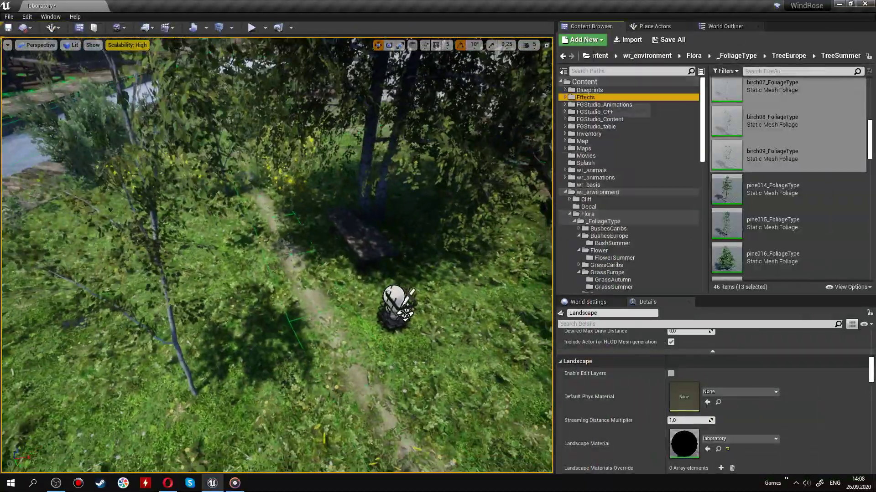
# - Find the P_Leaves effect in Effects/Basis/Environment by searching for "lea"
pyautogui.click(602, 126)
pyautogui.write('lea')
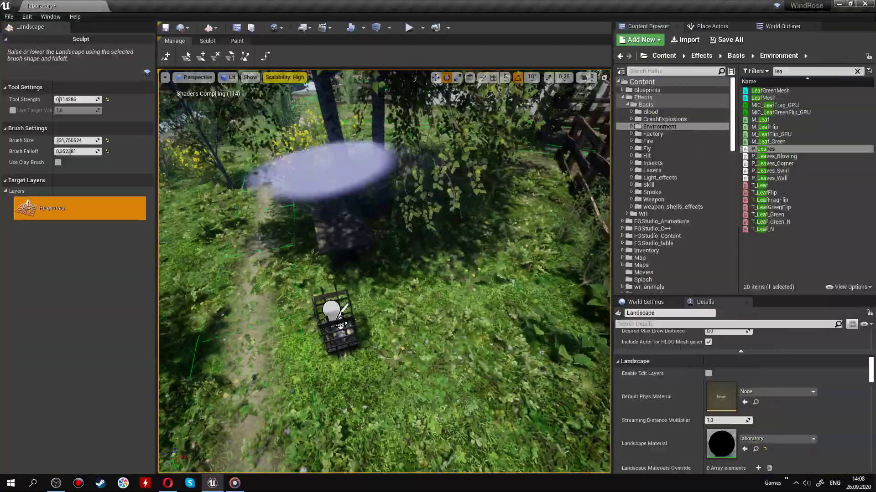
# - Switch to Landscape mode and paint the ground material around the bench and path
pyautogui.hotkey('shift', '3')
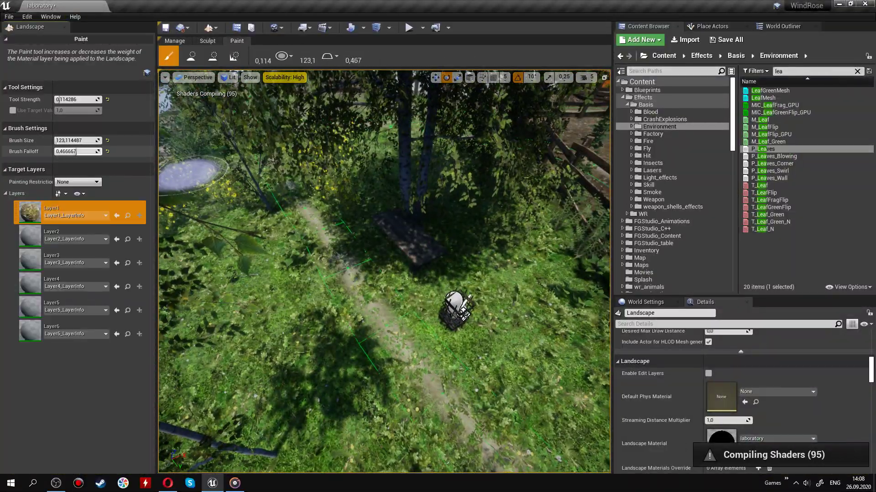
pyautogui.press('F11')
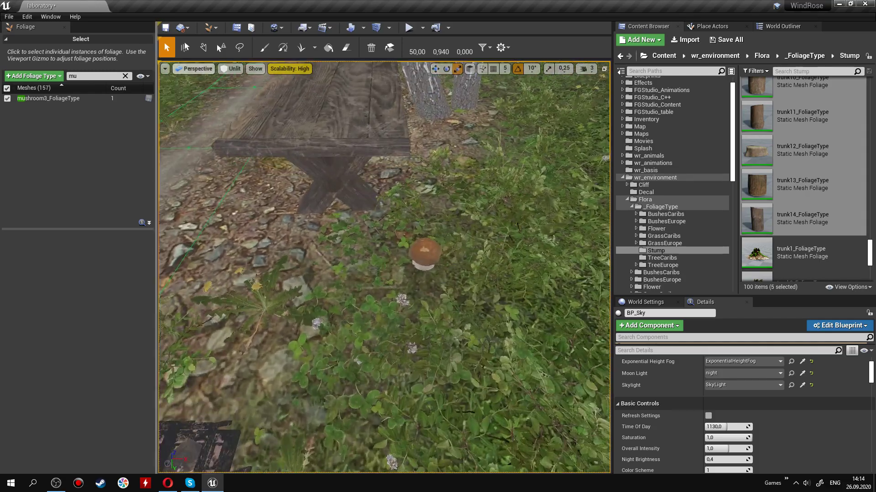
# - Paint mushroom foliage across the grass near the bench and birches
pyautogui.click(264, 47)
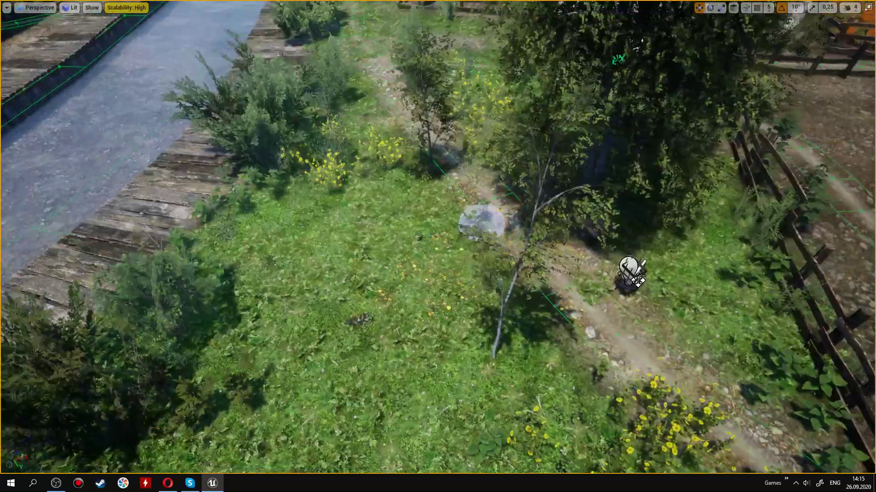
pyautogui.press('F11')
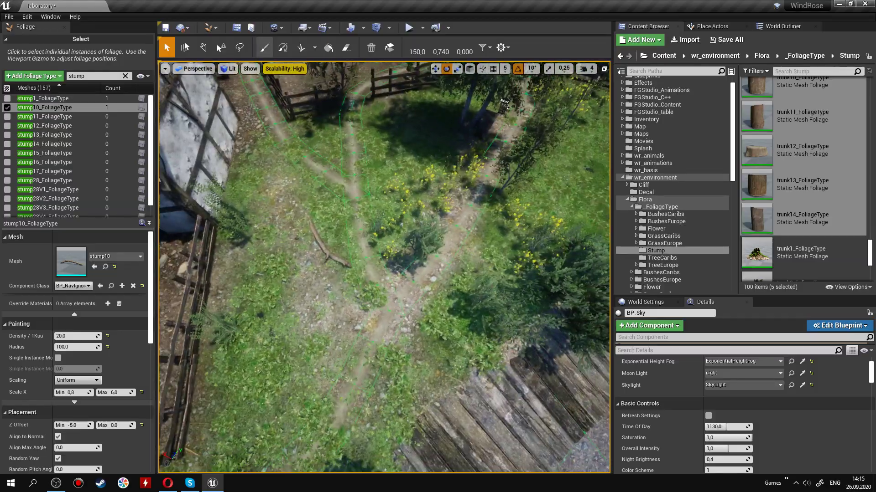
# - Scatter stump and fallen-log foliage, including stump11 to stump14 and the stump28 variants, on the grass around the forked path
pyautogui.click(264, 48)
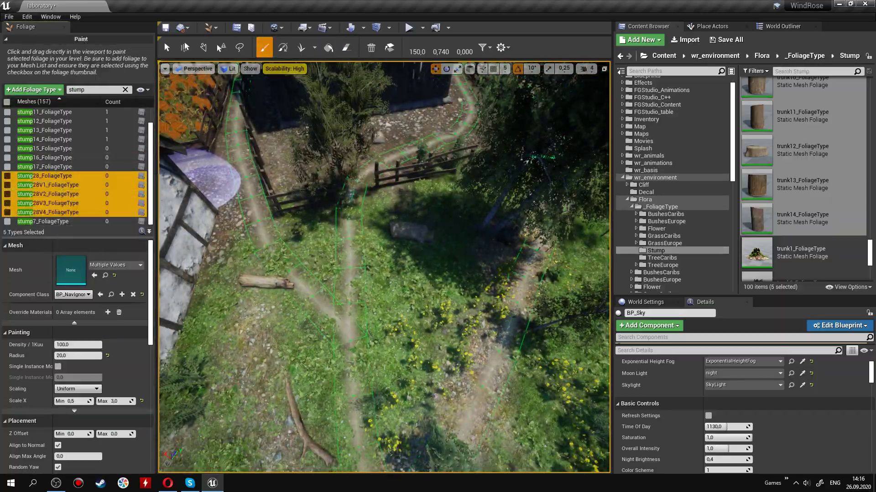
pyautogui.press('F11')
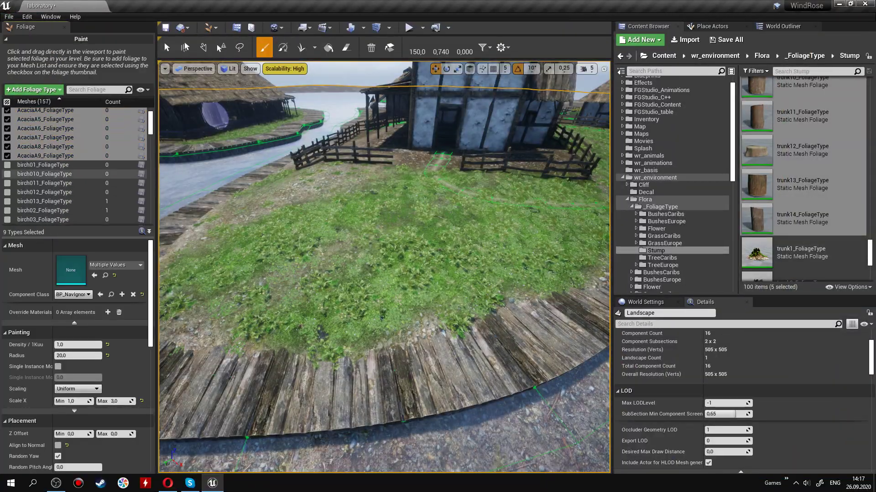
# - Paint acacia and birch tree foliage on the grass beside the plank-edged stream and the footpaths
pyautogui.scroll(5, 384, 267)
pyautogui.press('F11')
pyautogui.moveTo(171, 178)
pyautogui.mouseDown(button='right')
pyautogui.moveTo(316, 180)
pyautogui.moveTo(365, 214)
pyautogui.mouseUp(button='right')
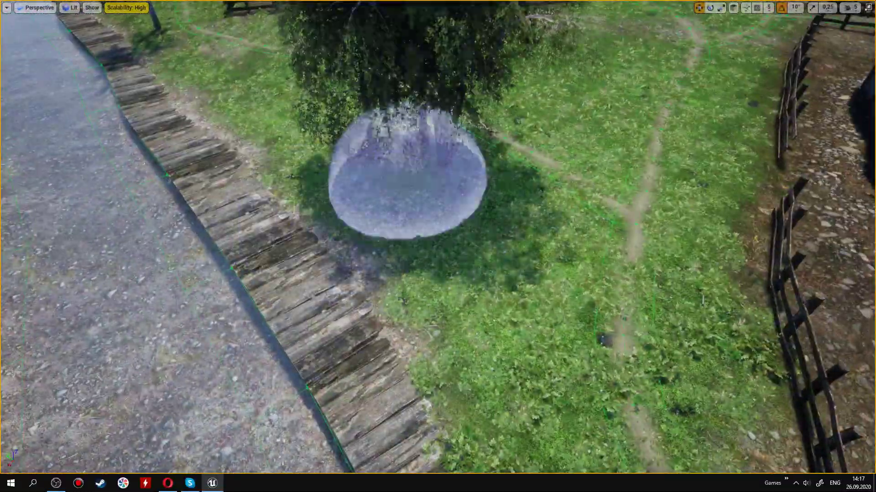
pyautogui.moveTo(407, 172)
pyautogui.mouseDown(button='right')
pyautogui.moveTo(342, 205)
pyautogui.moveTo(342, 244)
pyautogui.moveTo(527, 264)
pyautogui.moveTo(425, 196)
pyautogui.moveTo(314, 180)
pyautogui.mouseUp(button='right')
pyautogui.press('F11')
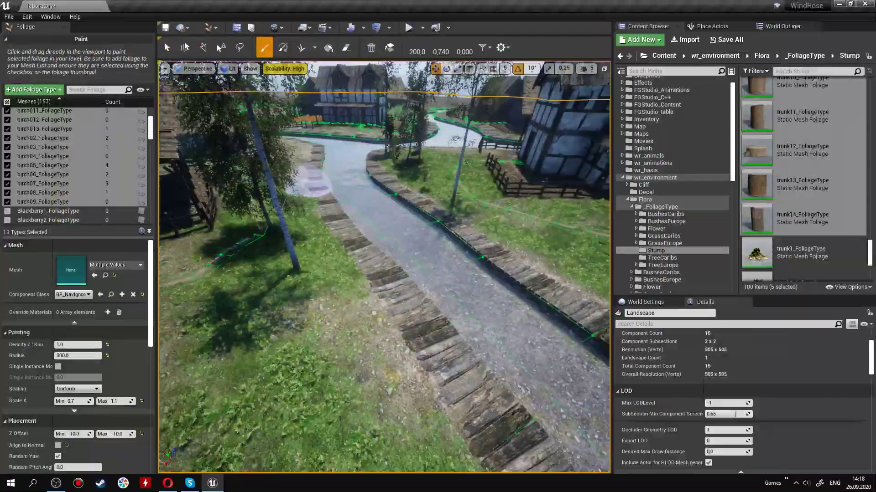
pyautogui.keyDown('shift'); pyautogui.click(55, 184); pyautogui.keyUp('shift')
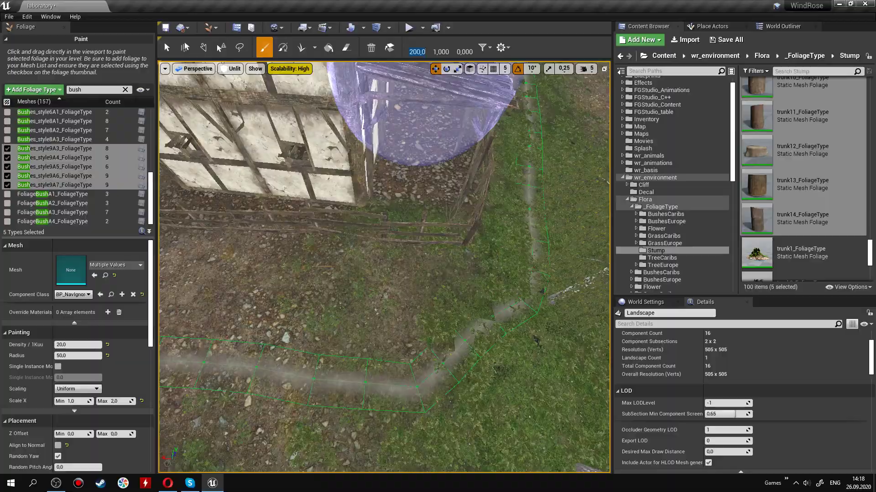
# - Paint the Bushes_style9A3 to 9A7 foliage types along the paths, fences and grass between the houses and stream
pyautogui.moveTo(384, 267)
pyautogui.mouseDown(button='right')
pyautogui.moveTo(428, 247)
pyautogui.moveTo(504, 274)
pyautogui.moveTo(504, 254)
pyautogui.moveTo(383, 165)
pyautogui.moveTo(410, 228)
pyautogui.moveTo(480, 242)
pyautogui.moveTo(410, 172)
pyautogui.moveTo(410, 182)
pyautogui.moveTo(326, 214)
pyautogui.mouseUp(button='right')
pyautogui.press('F11')
pyautogui.press('F11')
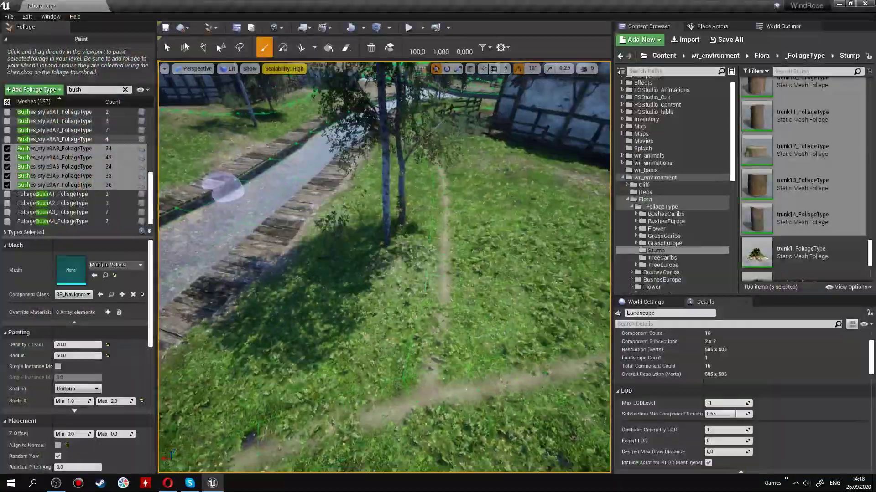
pyautogui.press('F11')
pyautogui.moveTo(164, 42)
pyautogui.mouseDown(button='right')
pyautogui.moveTo(228, 27)
pyautogui.moveTo(283, 31)
pyautogui.moveTo(273, 119)
pyautogui.moveTo(283, 55)
pyautogui.moveTo(352, 231)
pyautogui.moveTo(388, 255)
pyautogui.moveTo(420, 303)
pyautogui.moveTo(357, 282)
pyautogui.moveTo(185, 87)
pyautogui.moveTo(479, 157)
pyautogui.moveTo(470, 210)
pyautogui.moveTo(420, 283)
pyautogui.moveTo(434, 218)
pyautogui.moveTo(410, 137)
pyautogui.moveTo(410, 192)
pyautogui.moveTo(428, 256)
pyautogui.moveTo(385, 254)
pyautogui.moveTo(515, 214)
pyautogui.moveTo(400, 299)
pyautogui.moveTo(470, 215)
pyautogui.moveTo(337, 233)
pyautogui.mouseUp(button='right')
pyautogui.press('F11')
pyautogui.press('F11')
pyautogui.press('F11')
pyautogui.hotkey('ctrl', 'a')
pyautogui.press('F11')
pyautogui.press('F11')
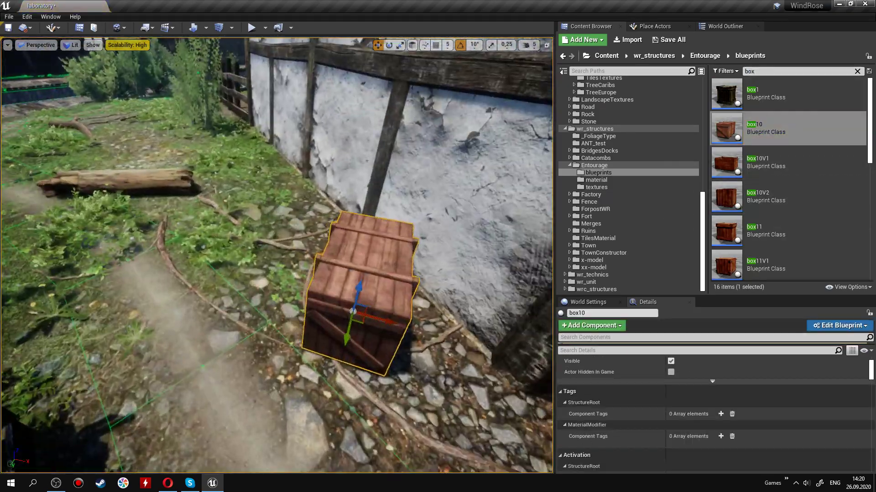
# - Select the box10V1 blueprint from the Entourage blueprints as a crate prop for the house wall
pyautogui.click(788, 162)
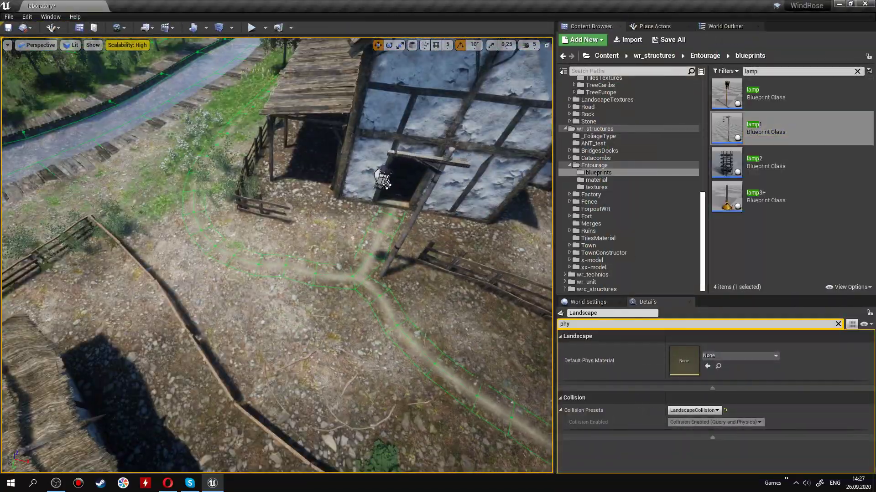
# - Place lamp1 at the path fork by the timber-framed house and lamp at the fenced fork, and open landscape sculpting
pyautogui.moveTo(381, 176); pyautogui.dragTo(336, 267)
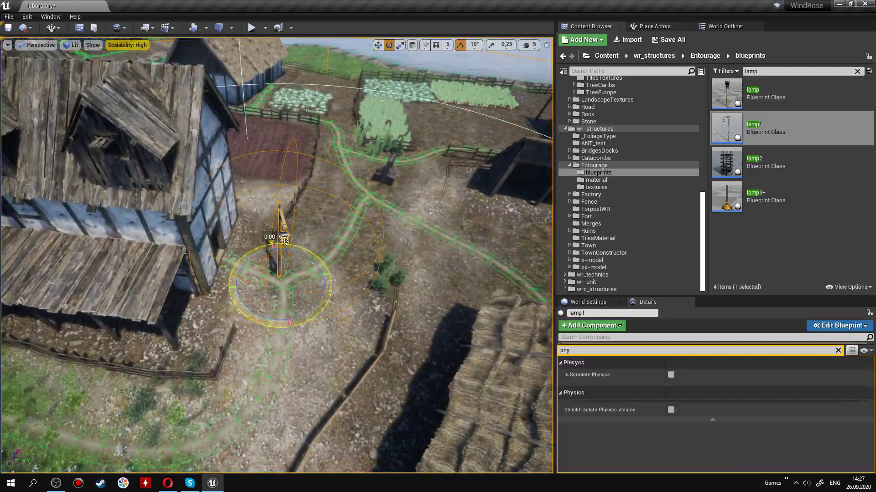
pyautogui.moveTo(726, 94); pyautogui.dragTo(370, 206)
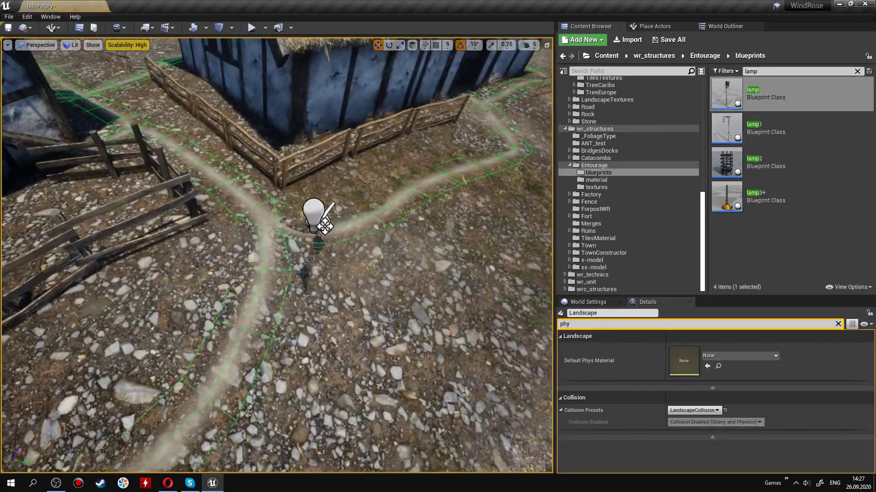
pyautogui.click(51, 28)
pyautogui.click(78, 56)
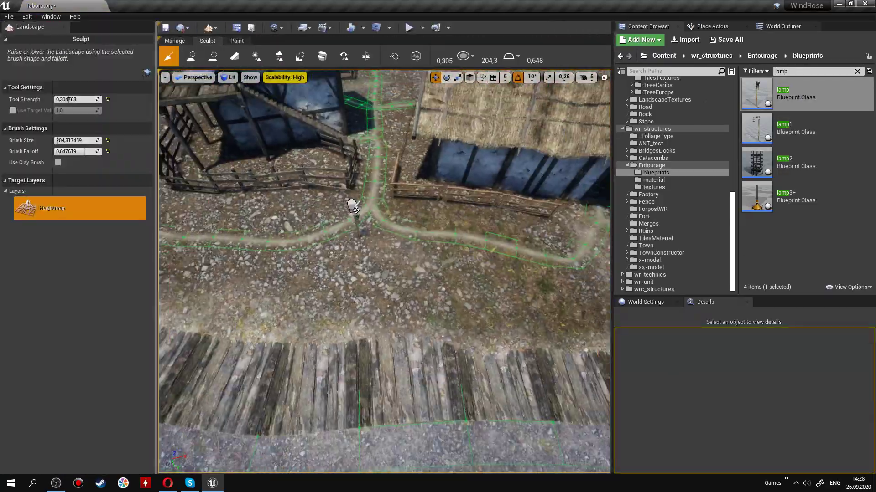
# - Place the lamp2 blueprint and further lamp blueprints beside the paths toward the village edge
pyautogui.moveTo(727, 161); pyautogui.dragTo(293, 274)
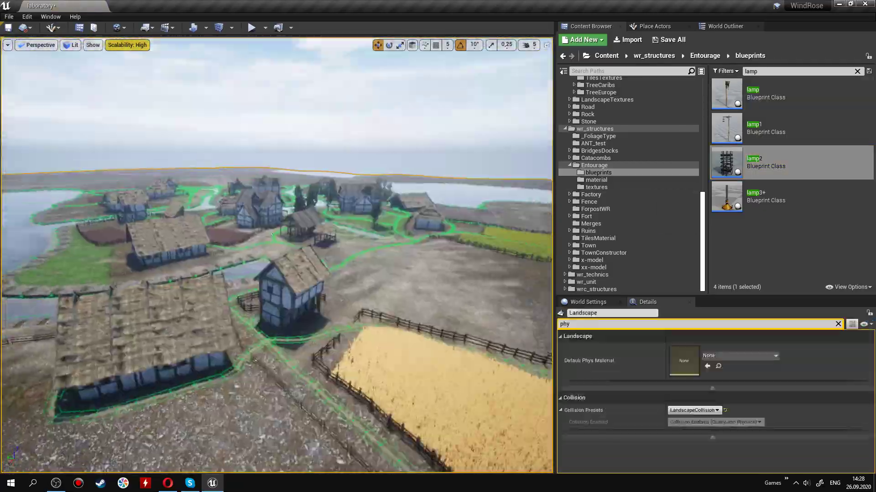
pyautogui.moveTo(727, 94); pyautogui.dragTo(296, 292)
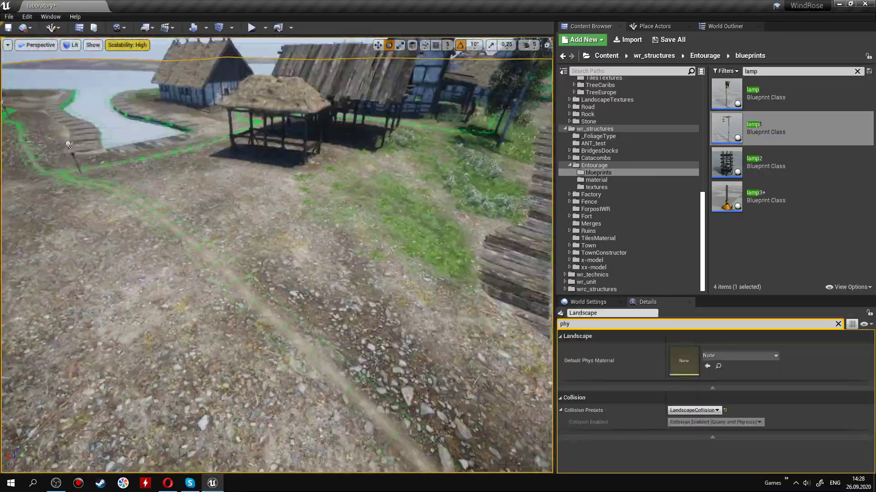
pyautogui.moveTo(727, 94); pyautogui.dragTo(570, 159)
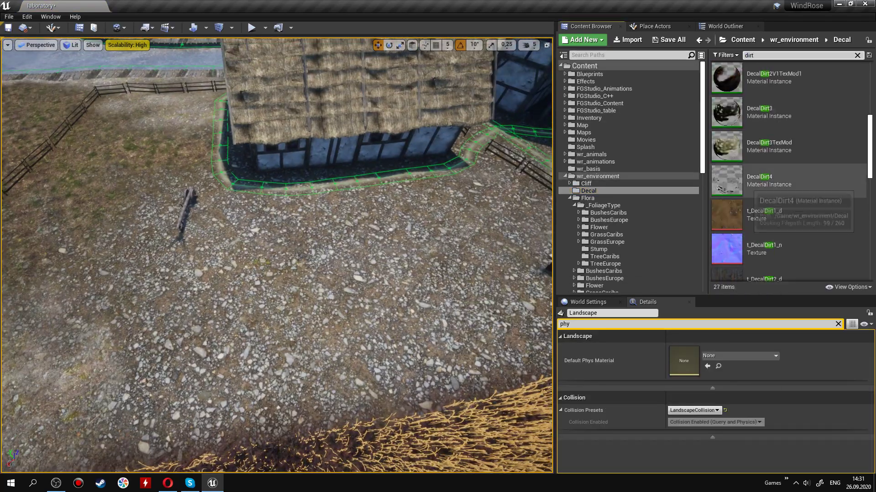
# - Place the DecalDirt3TexMod decal on the gravel yard in front of the thatched house
pyautogui.moveTo(727, 146); pyautogui.dragTo(356, 273)
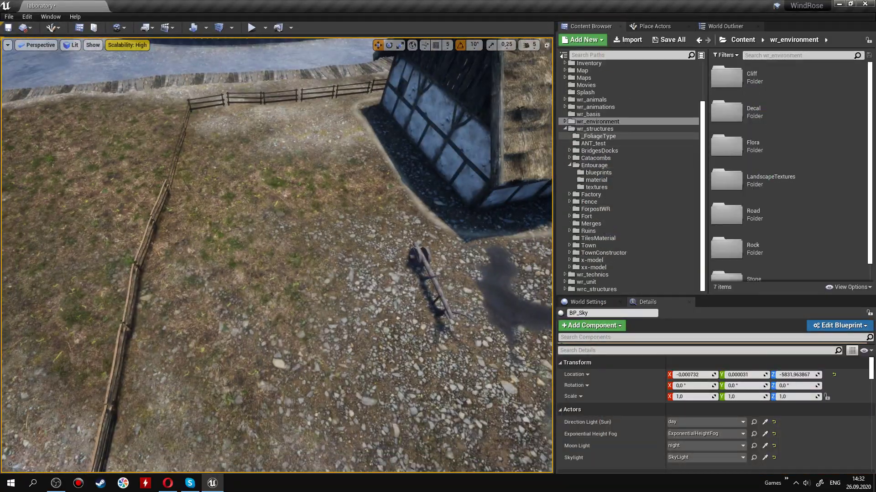
# - Place BP_CPP_Structure_Complex_forge from the Town blueprints near the fence, and the forge_land mesh in front of it
pyautogui.click(598, 269)
pyautogui.moveTo(726, 128); pyautogui.dragTo(320, 196)
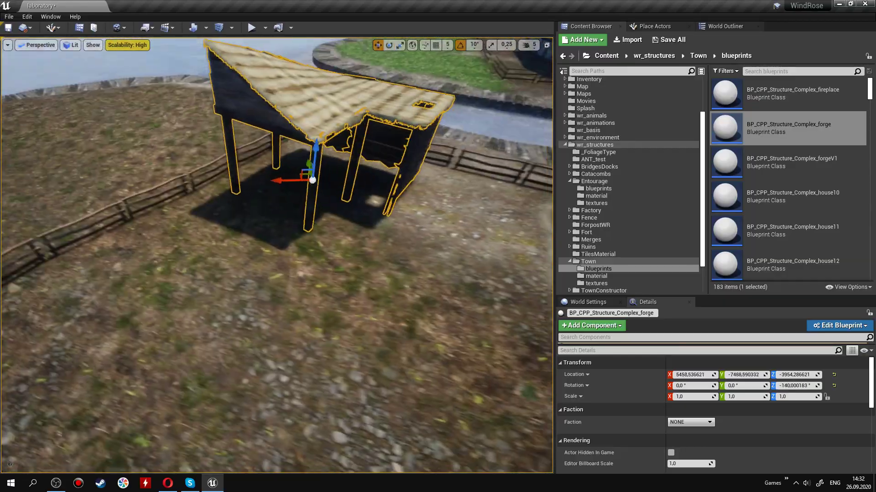
pyautogui.click(789, 196)
pyautogui.click(798, 71)
pyautogui.write('forge')
pyautogui.moveTo(726, 248); pyautogui.dragTo(250, 280)
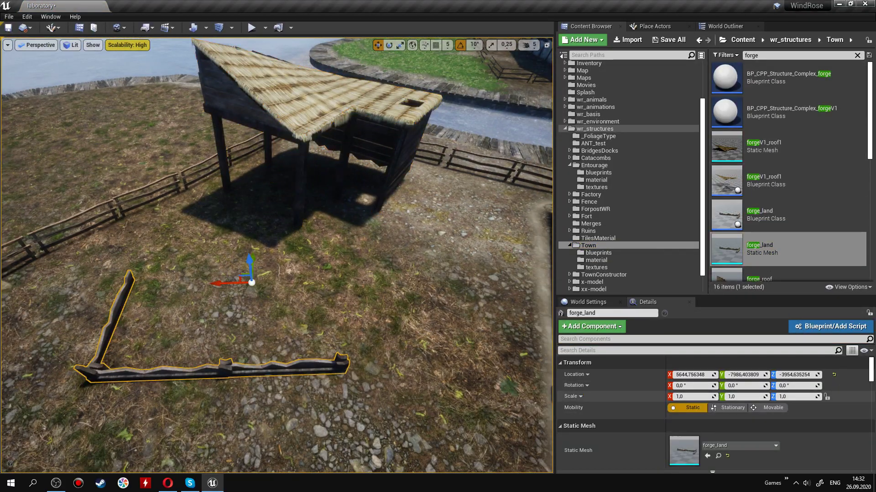
# - Align the forge_land mesh with the base of the forge walls
pyautogui.press('F11')
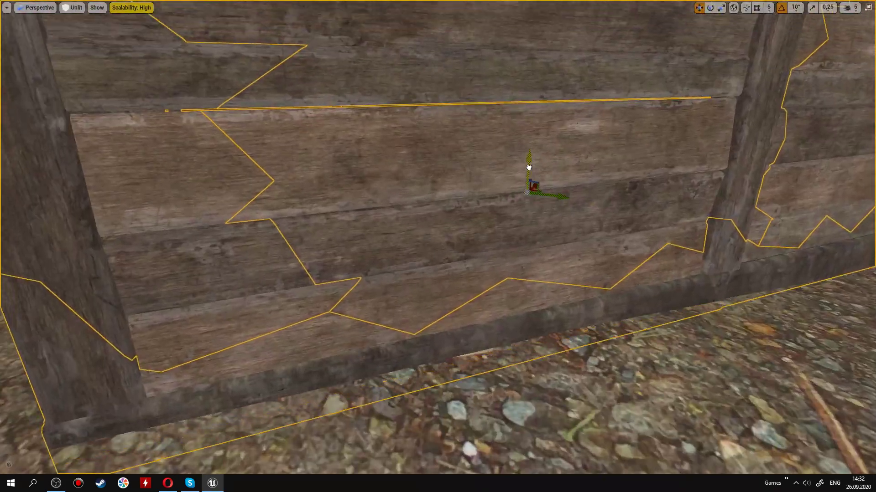
pyautogui.press('e')
pyautogui.hotkey('alt', '4')
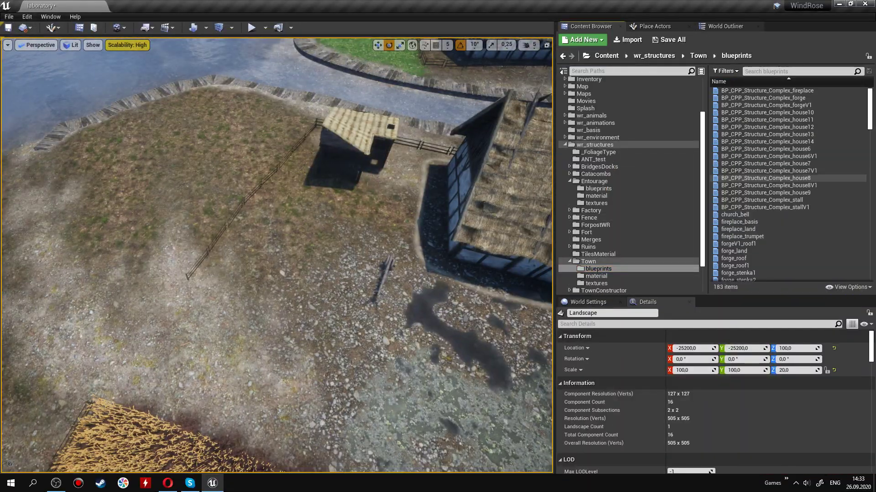
# - Place BP_CPP_Structure_Complex_stall beside the forge and rotate both structures to -140°
pyautogui.click(333, 237)
pyautogui.press('f')
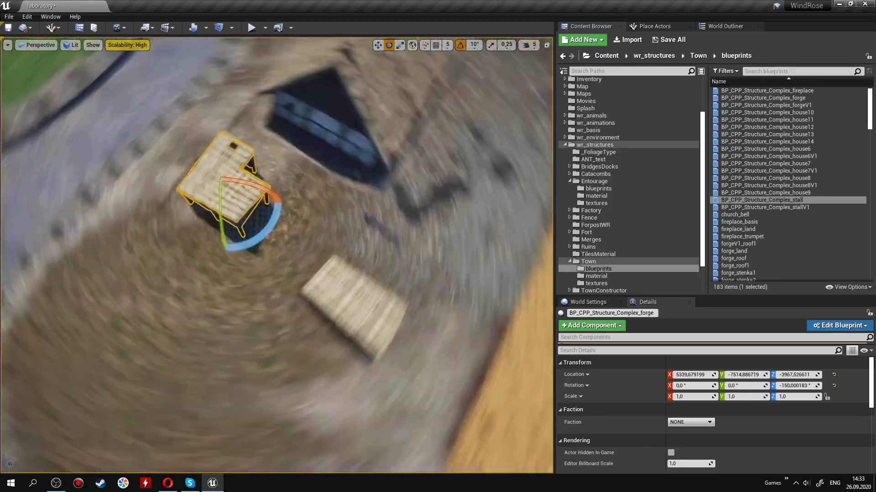
pyautogui.click(251, 238)
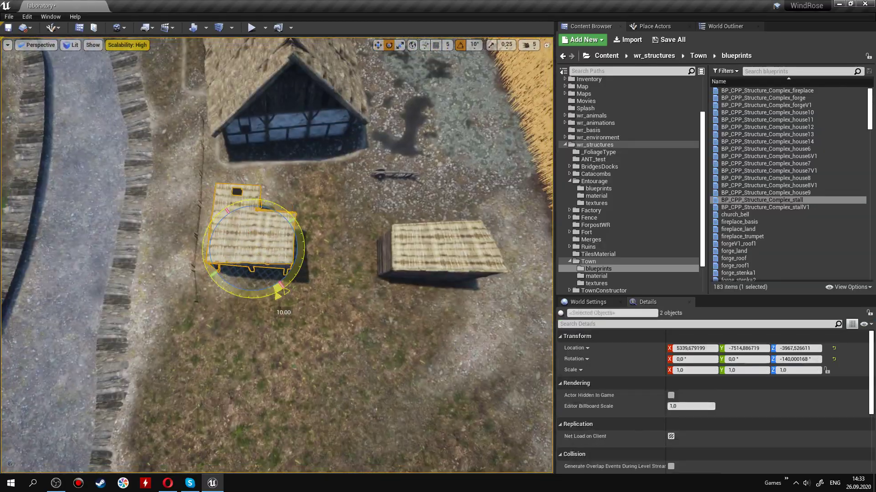
pyautogui.press('f')
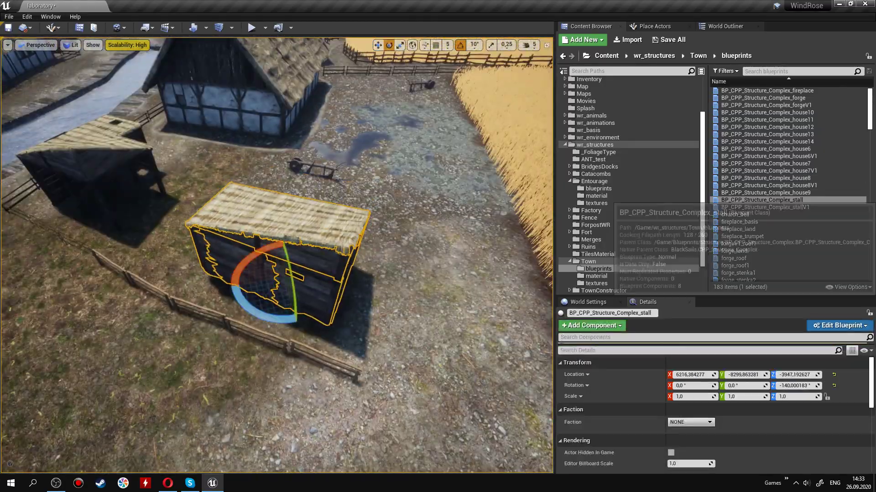
# - Find the stall_land mesh in the Town folder and fit it around the base of the stall
pyautogui.click(588, 261)
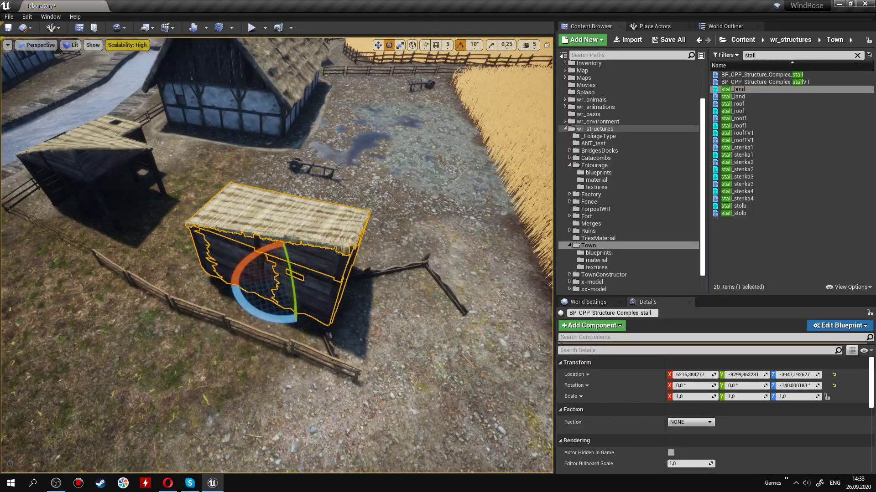
pyautogui.press('F11')
pyautogui.press('f')
pyautogui.press('w')
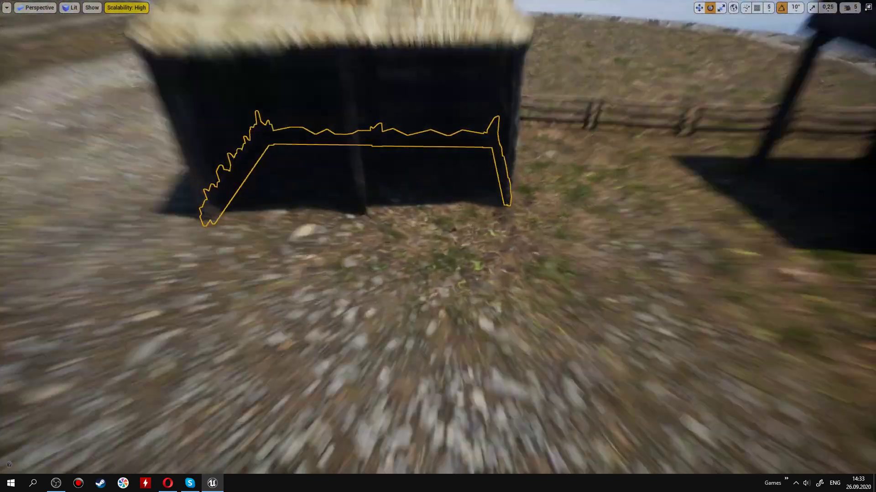
# - Flatten the landscape under the stall and the forge with the sculpting Flatten tool
pyautogui.press('F11')
pyautogui.click(21, 29)
pyautogui.click(78, 57)
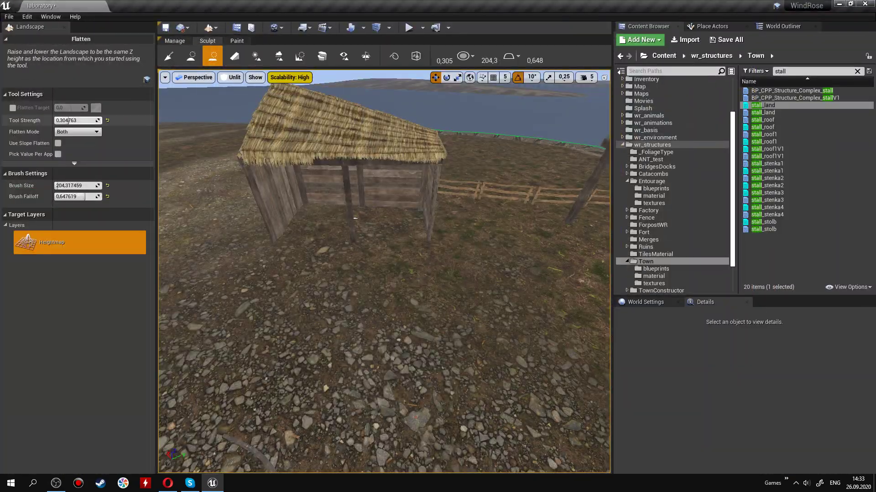
pyautogui.press('F11')
pyautogui.moveTo(543, 203)
pyautogui.mouseDown(button='right')
pyautogui.moveTo(528, 35)
pyautogui.moveTo(342, 186)
pyautogui.moveTo(418, 176)
pyautogui.moveTo(437, 247)
pyautogui.moveTo(579, 180)
pyautogui.mouseUp(button='right')
pyautogui.hotkey('alt', '4')
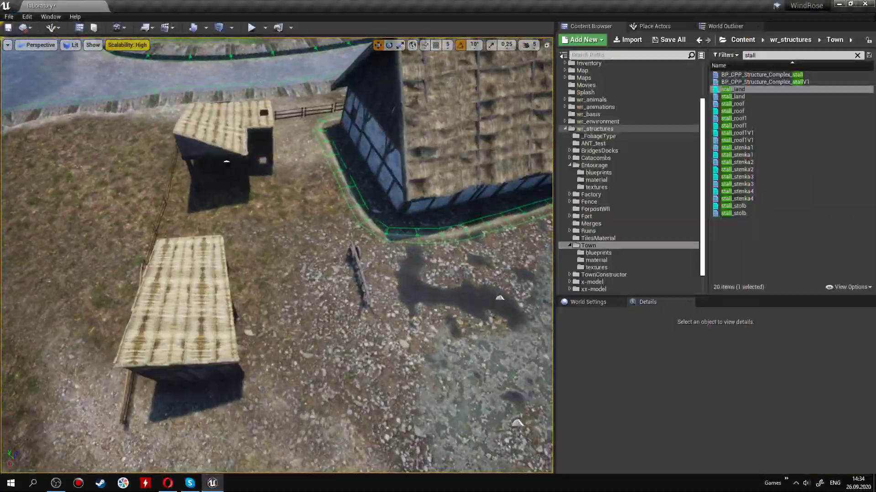
# - Extend the landscape spline paths from the house to the forge and across the gravel yard into the wheat field
pyautogui.press('F11')
pyautogui.moveTo(438, 246); pyautogui.dragTo(411, 228, button='right')
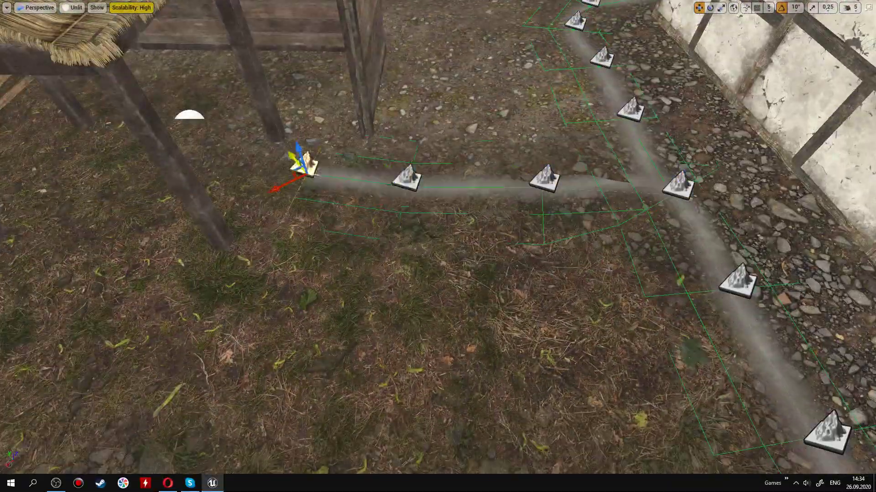
pyautogui.keyDown('alt'); pyautogui.moveTo(553, 241); pyautogui.dragTo(146, 141); pyautogui.keyUp('alt')
pyautogui.moveTo(438, 246); pyautogui.dragTo(411, 232, button='right')
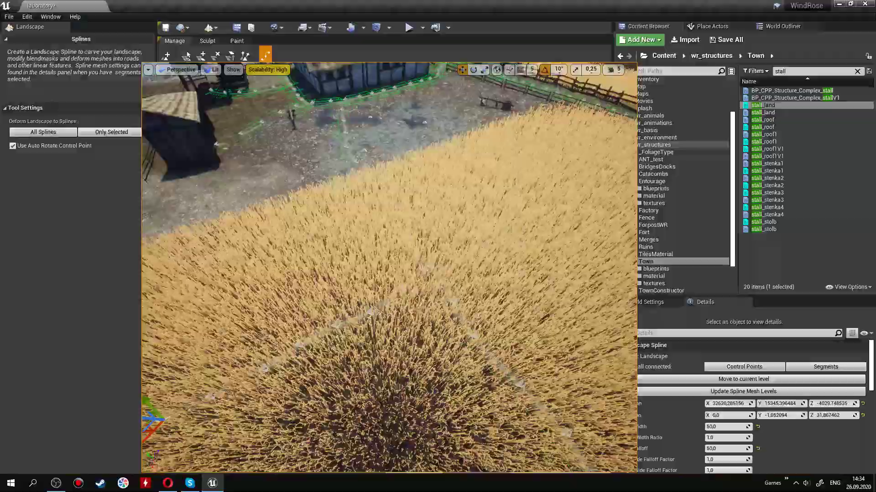
pyautogui.moveTo(384, 272); pyautogui.dragTo(372, 262, button='right')
pyautogui.press('F11')
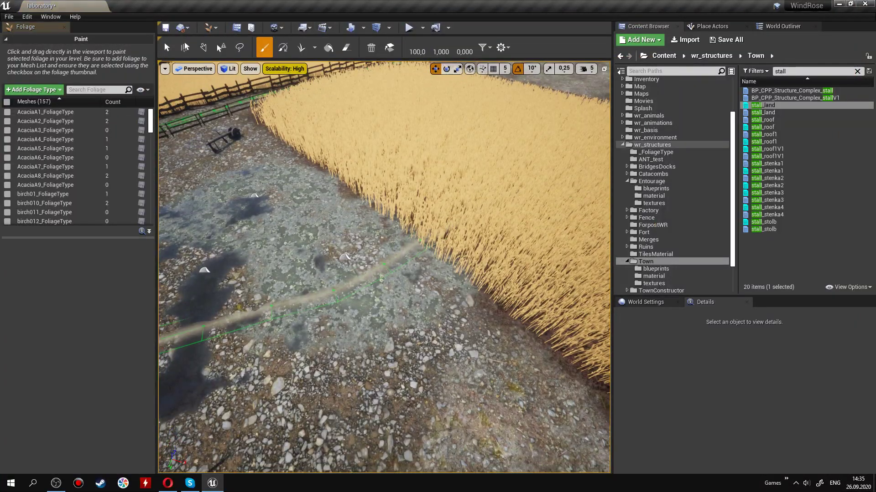
# - Filter the foliage types by 28 and paint the stump28 variants over the gravel yard beside the wheat field
pyautogui.click(58, 123)
pyautogui.moveTo(382, 273); pyautogui.dragTo(374, 269, button='right')
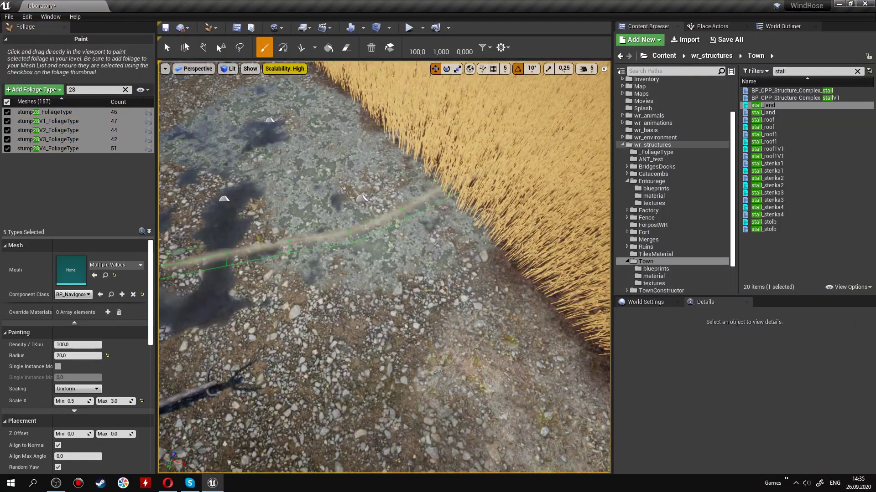
pyautogui.press('F11')
pyautogui.moveTo(438, 246); pyautogui.dragTo(431, 240, button='right')
pyautogui.press('F11')
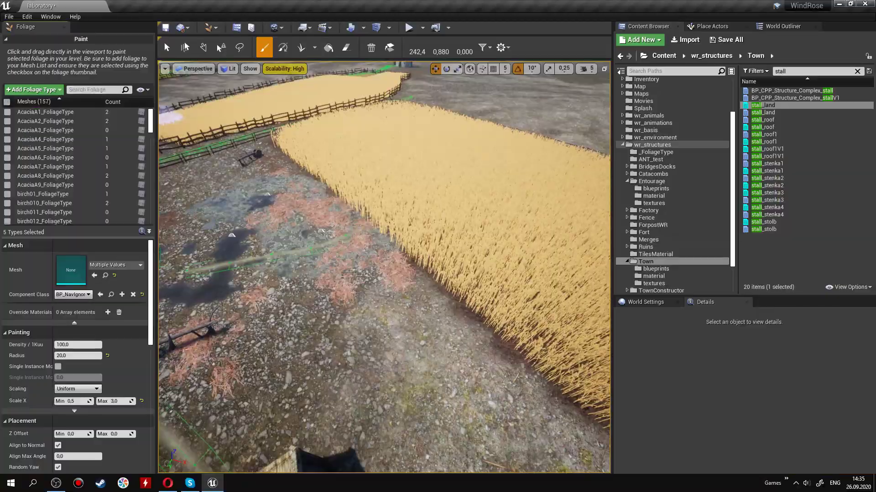
# - Paint leafy grass foliage with a large brush over the ground beside the wooden fence
pyautogui.moveTo(175, 129); pyautogui.dragTo(173, 127, button='right')
pyautogui.press('F11')
pyautogui.moveTo(319, 182); pyautogui.dragTo(315, 242, button='right')
pyautogui.press('F11')
pyautogui.press('F11')
pyautogui.moveTo(411, 136); pyautogui.dragTo(438, 137, button='right')
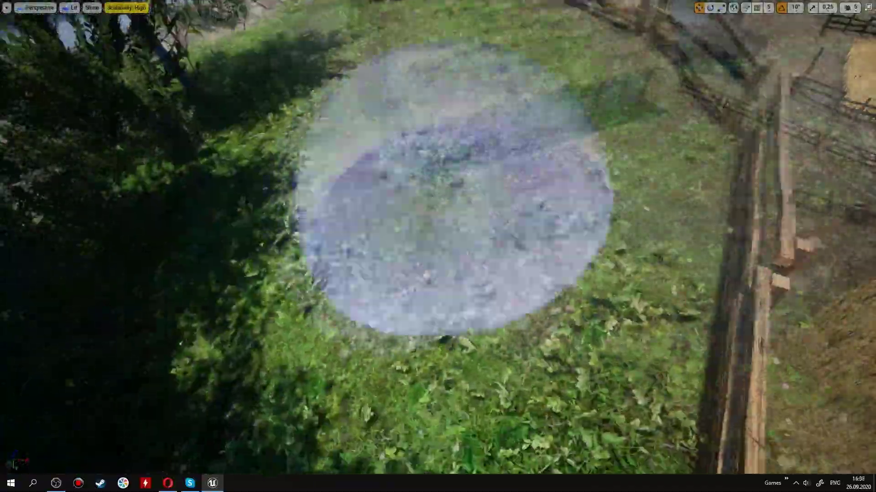
# - Paint bushes, including Bushes_style12A11 to 12A17, on the grass between the cabbage field and the boardwalk
pyautogui.moveTo(438, 246); pyautogui.dragTo(411, 241, button='right')
pyautogui.press('F11')
pyautogui.press('F11')
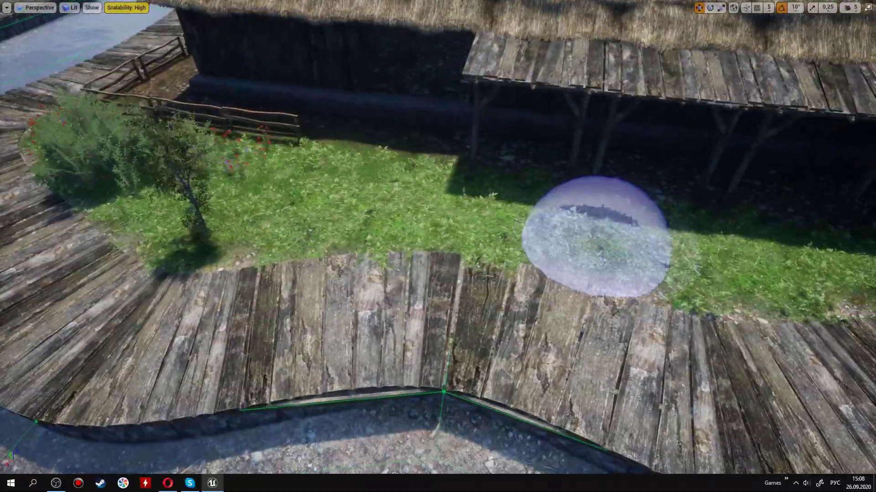
pyautogui.moveTo(438, 246); pyautogui.dragTo(424, 253, button='right')
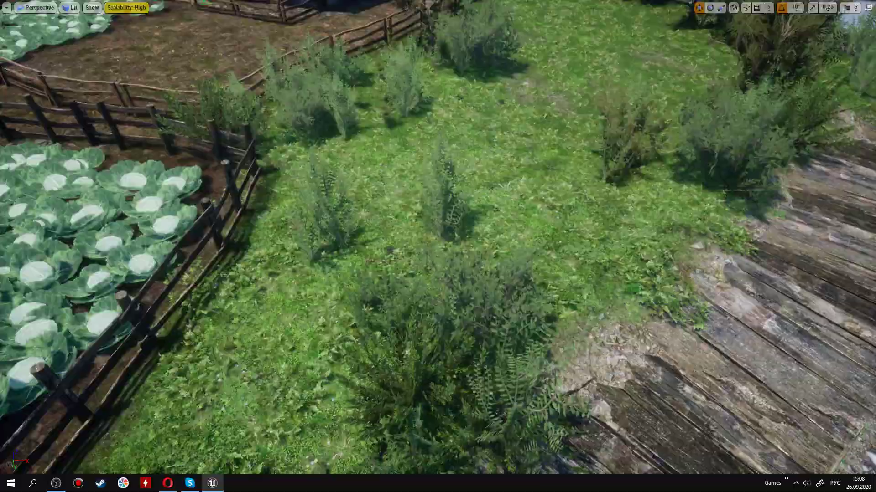
pyautogui.press('F11')
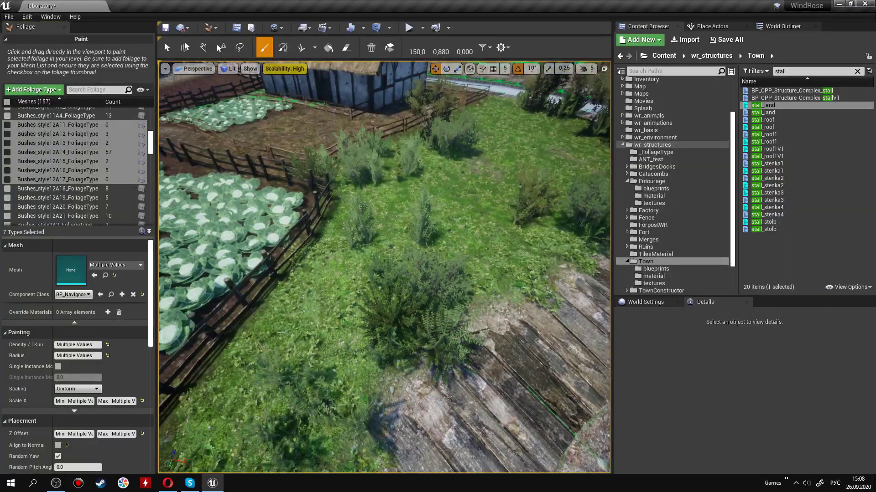
pyautogui.hotkey('ctrl', 'a')
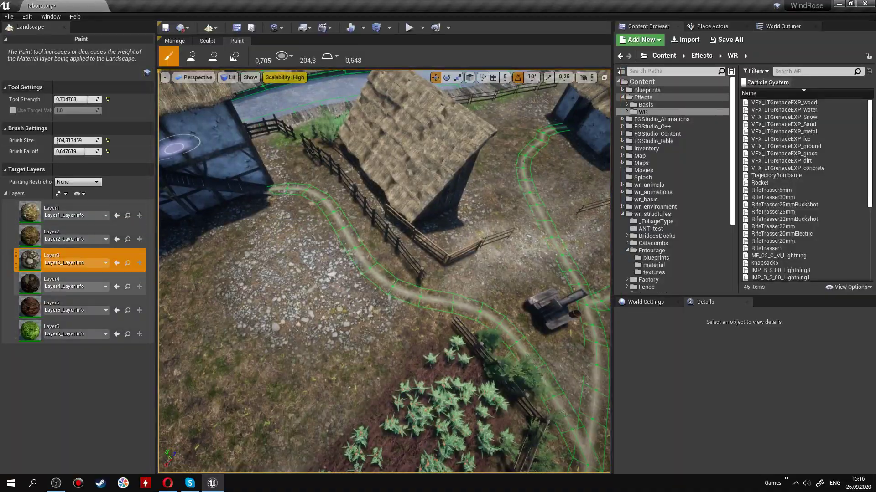
# - Select Layer1 as the landscape paint material for the ground around the houses
pyautogui.click(68, 211)
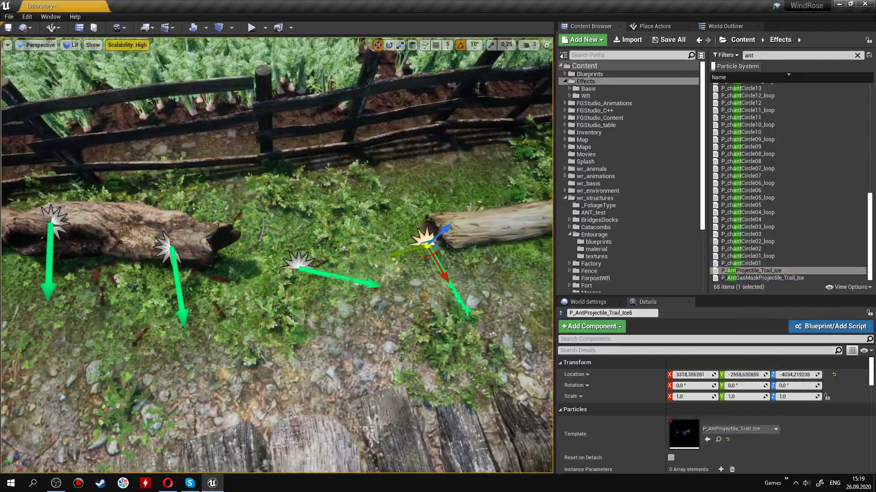
# - Add P_AntProjectile_Trail_Ice particle effects to the ground by the fallen log between the fence and the boardwalk
pyautogui.press('F11')
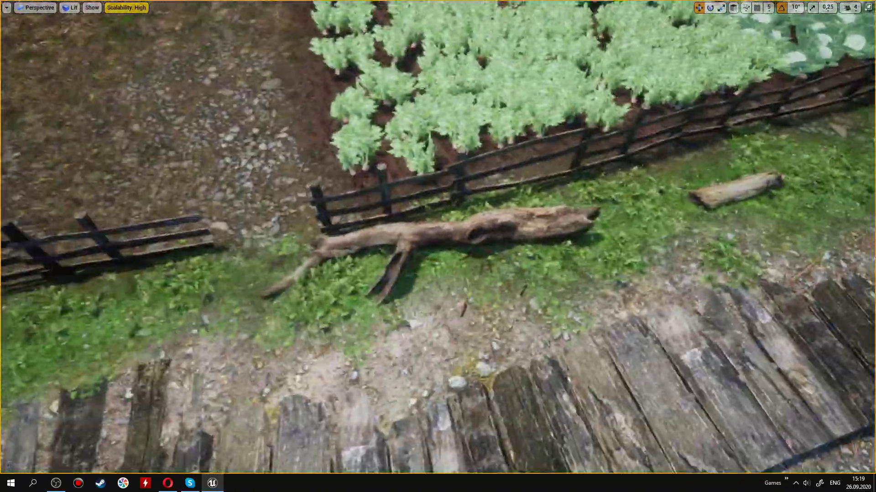
pyautogui.moveTo(438, 246); pyautogui.dragTo(438, 246, button='right')
pyautogui.press('F11')
pyautogui.click(591, 26)
pyautogui.moveTo(750, 270); pyautogui.dragTo(146, 235)
pyautogui.moveTo(438, 246); pyautogui.dragTo(438, 246, button='right')
pyautogui.moveTo(277, 255); pyautogui.dragTo(276, 255, button='right')
pyautogui.press('F11')
pyautogui.moveTo(437, 247); pyautogui.dragTo(438, 246, button='right')
pyautogui.press('F11')
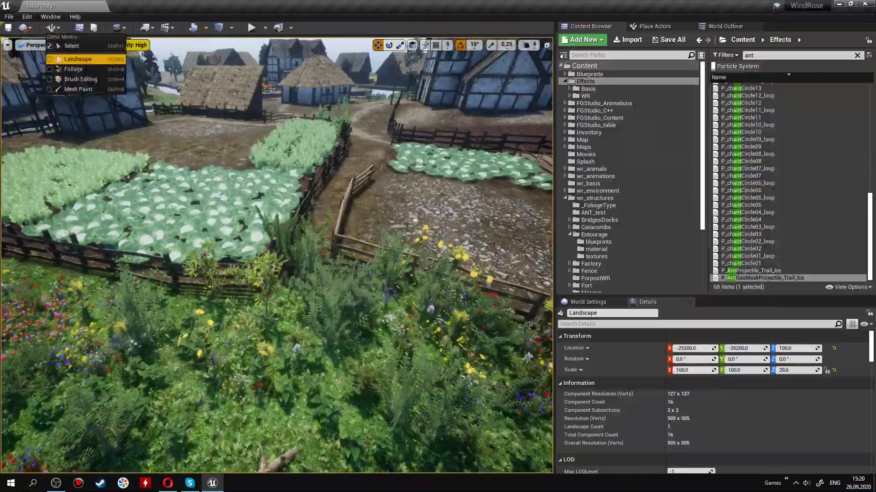
# - Activate landscape editing for the ground around the fenced vegetable plots and flower border
pyautogui.hotkey('shift', '2')
pyautogui.press('F11')
pyautogui.moveTo(426, 276); pyautogui.dragTo(427, 276, button='right')
pyautogui.press('F11')
# - Search the Entourage blueprints for lamp and place lamp2 beside the footpath at the edge of the vegetable plot
pyautogui.write('lamp')
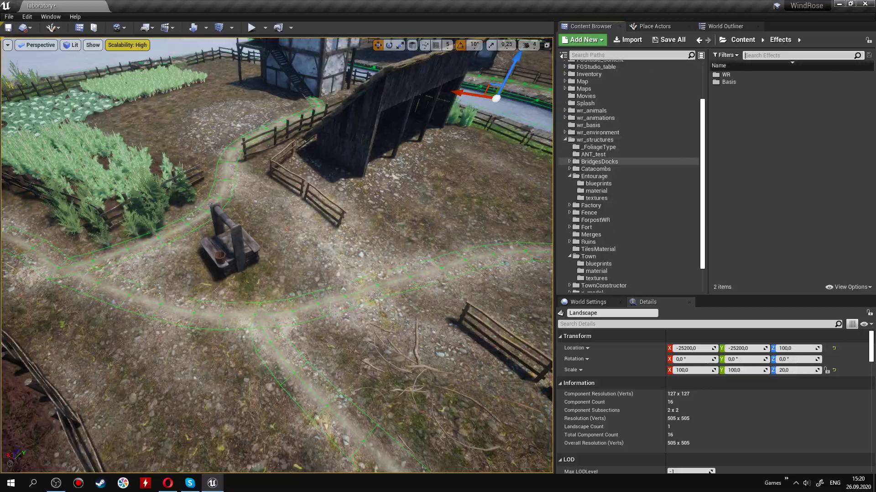
pyautogui.click(598, 199)
pyautogui.click(850, 286)
pyautogui.click(813, 21)
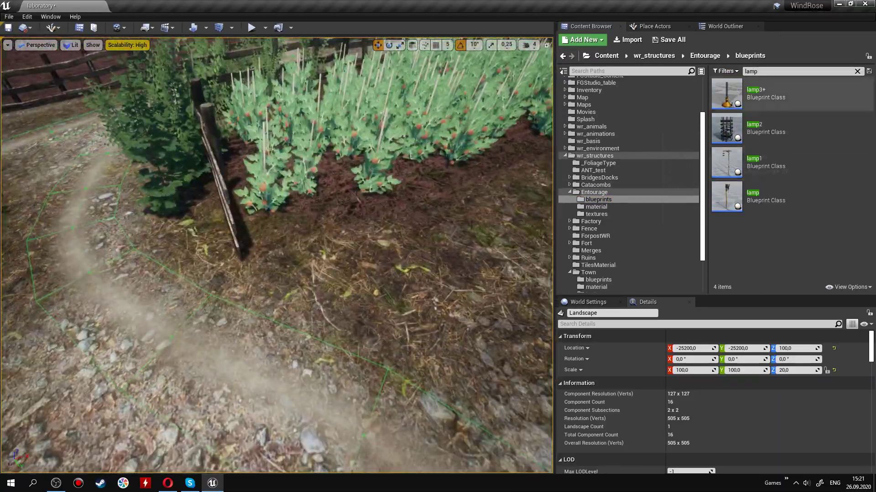
pyautogui.moveTo(727, 129); pyautogui.dragTo(289, 274)
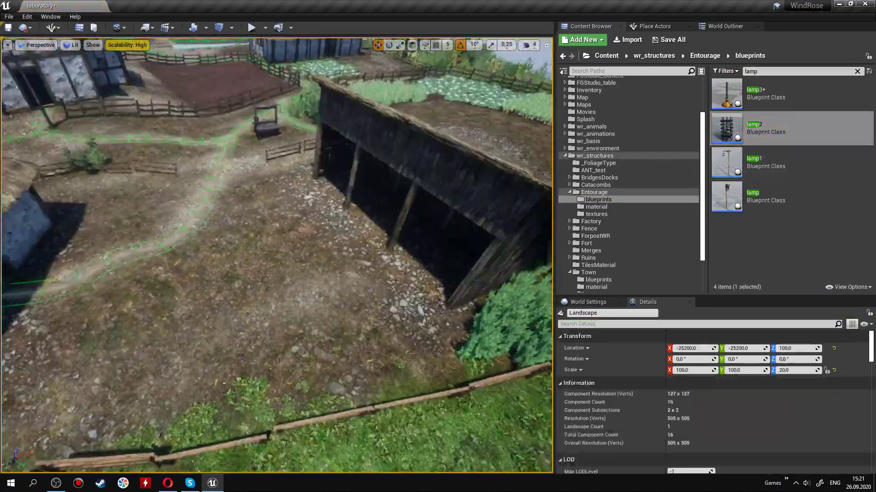
# - Place the cart1 blueprint in the yard near the thatched hut and rotate it to -60° about Z
pyautogui.click(856, 71)
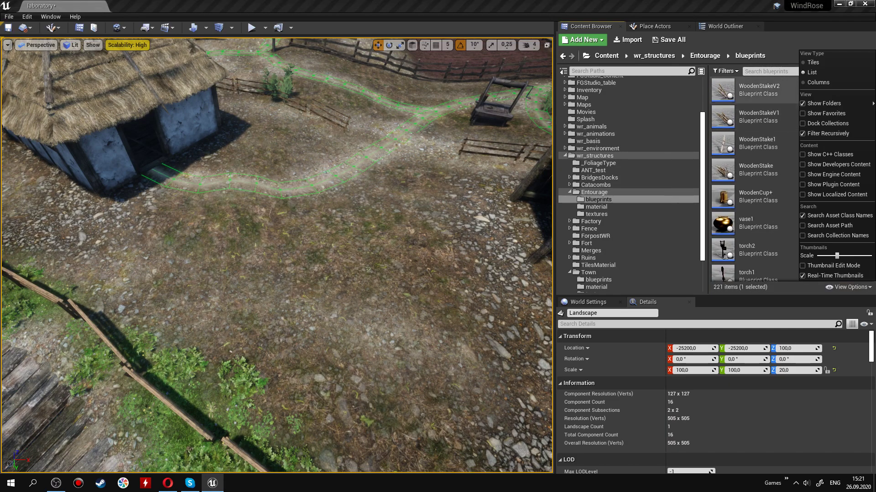
pyautogui.scroll(-15, 788, 182)
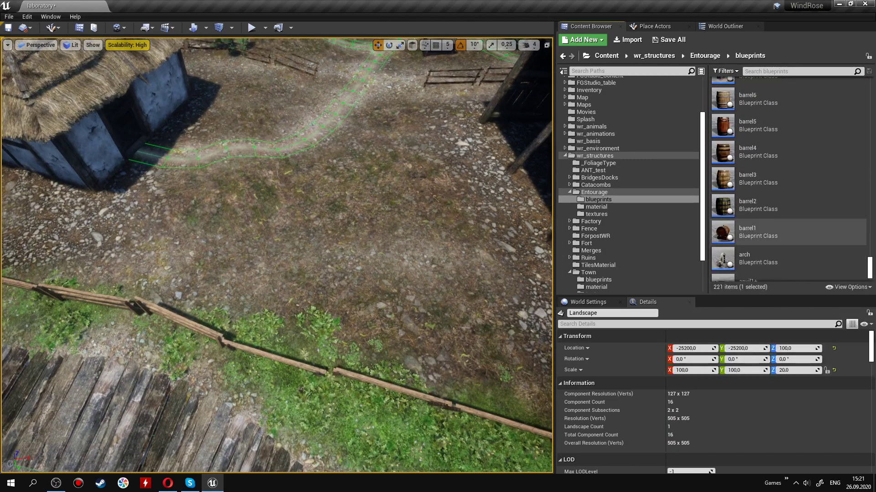
pyautogui.click(775, 205)
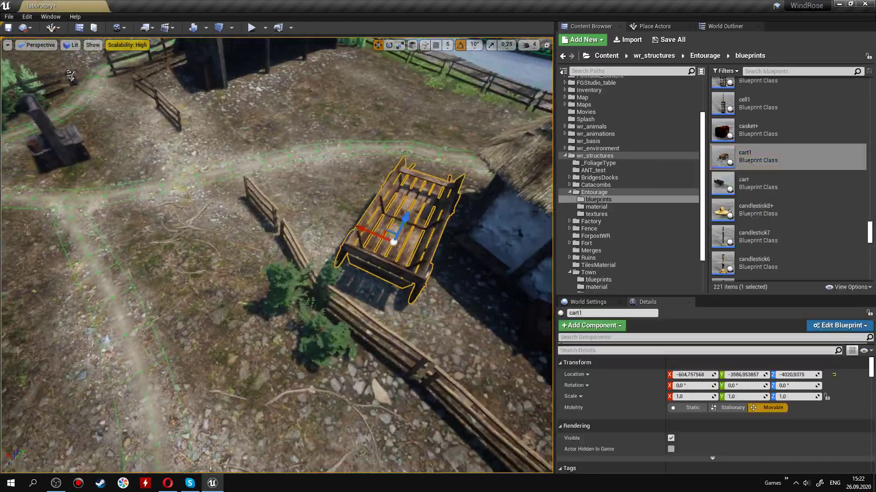
pyautogui.press('e')
# - Smooth the landscape between the cart and the footpath leading to the hut door
pyautogui.click(53, 27)
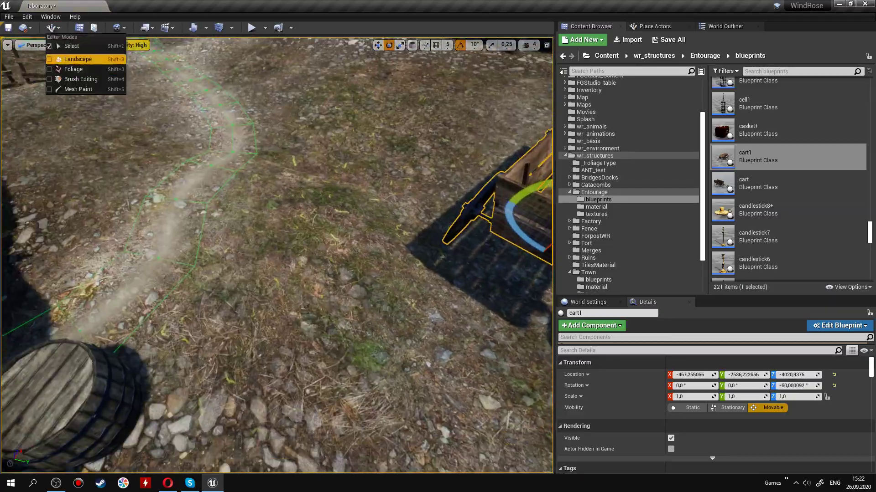
pyautogui.click(78, 56)
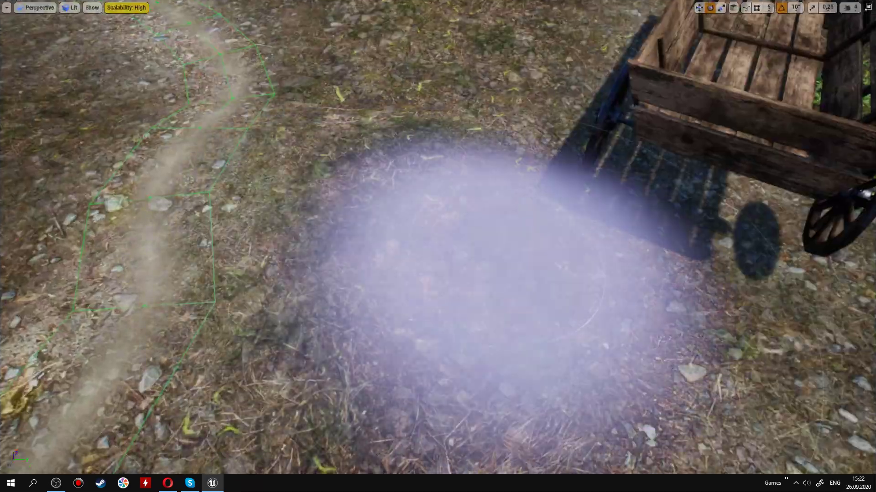
pyautogui.moveTo(470, 273); pyautogui.dragTo(470, 273, button='right')
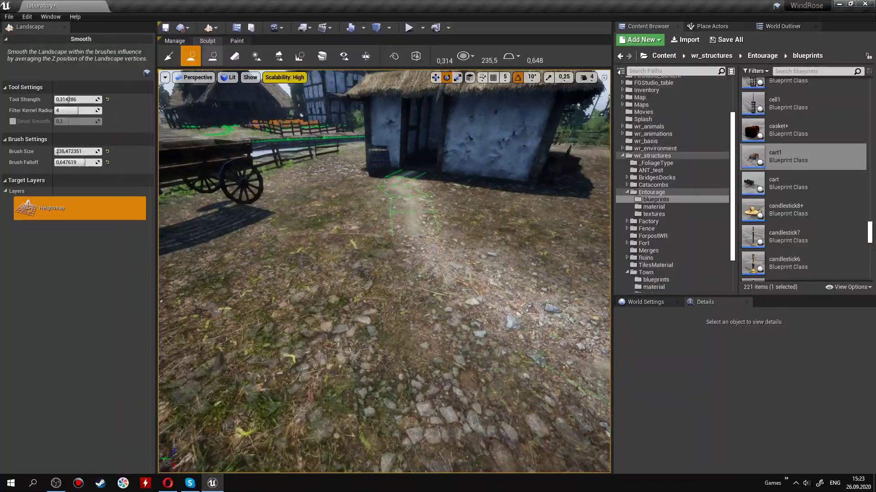
pyautogui.press('F11')
pyautogui.moveTo(470, 185); pyautogui.dragTo(470, 185, button='right')
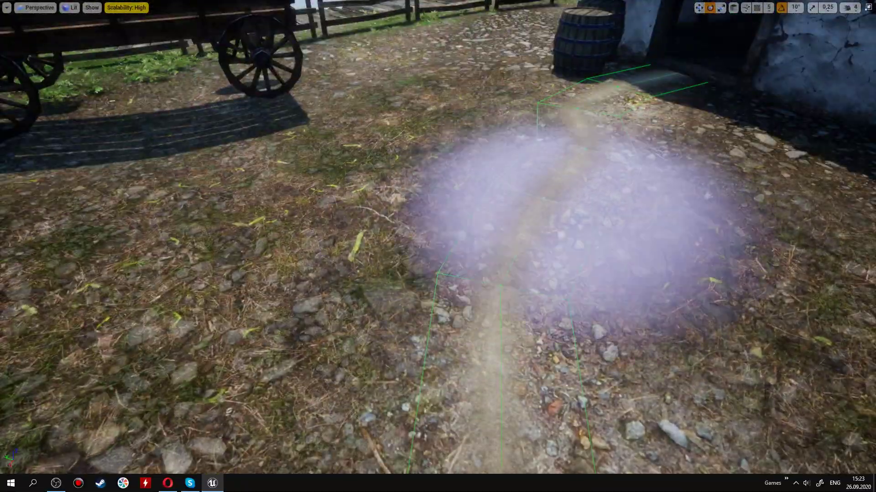
pyautogui.press('F11')
pyautogui.press('F11')
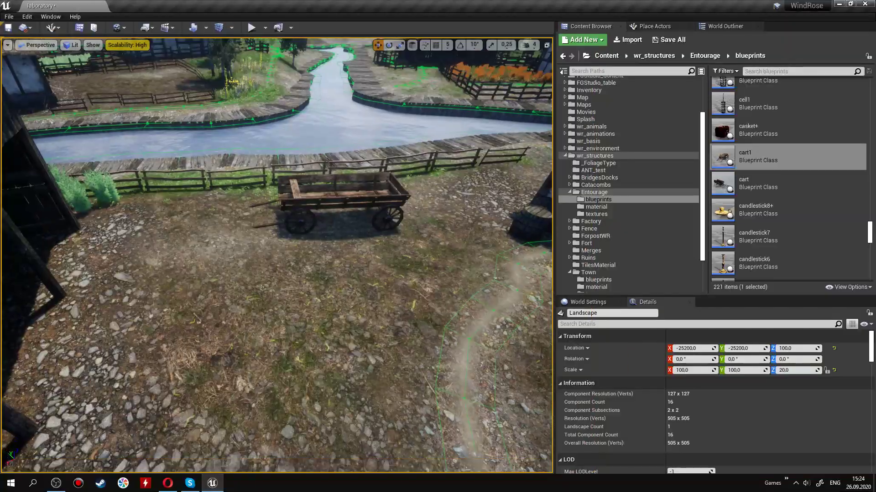
# - Paint the five stump28 foliage types over the open yard in front of the cart
pyautogui.click(73, 68)
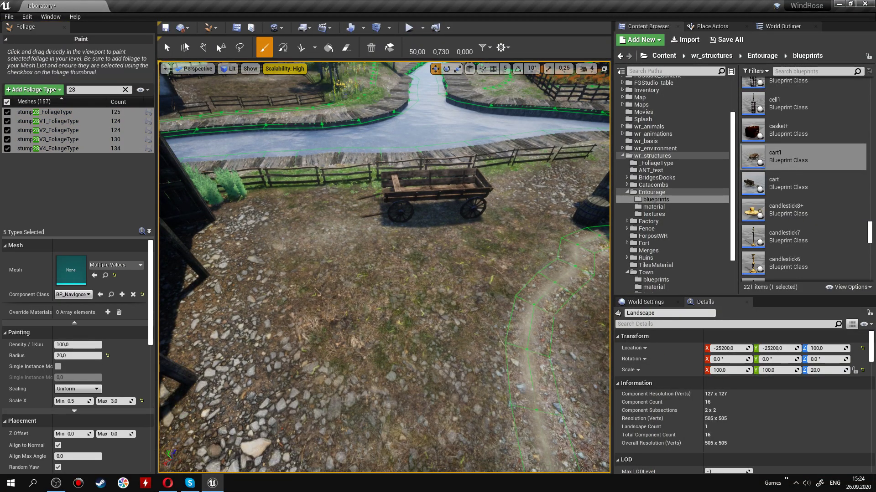
pyautogui.press('F11')
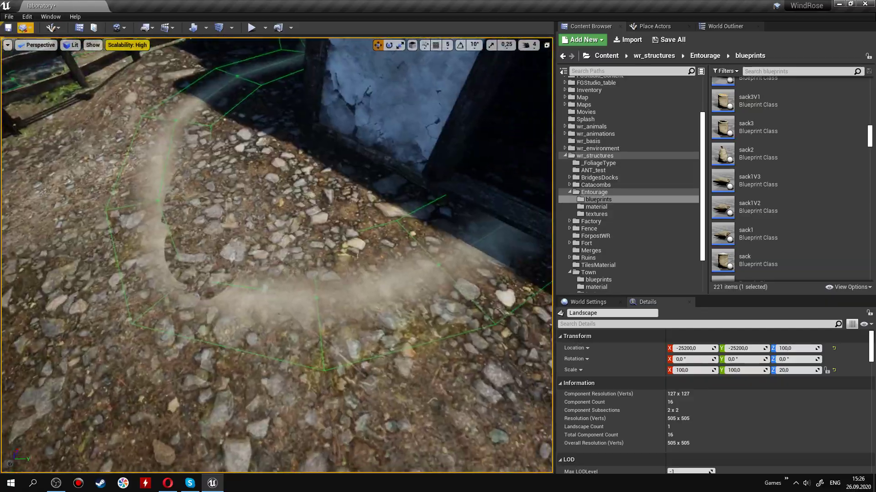
# - Smooth the ground between the wooden fence and the footpath with a tool strength of 0.067 and a brush size of 208
pyautogui.hotkey('shift', '2')
pyautogui.moveTo(383, 274); pyautogui.dragTo(319, 274, button='right')
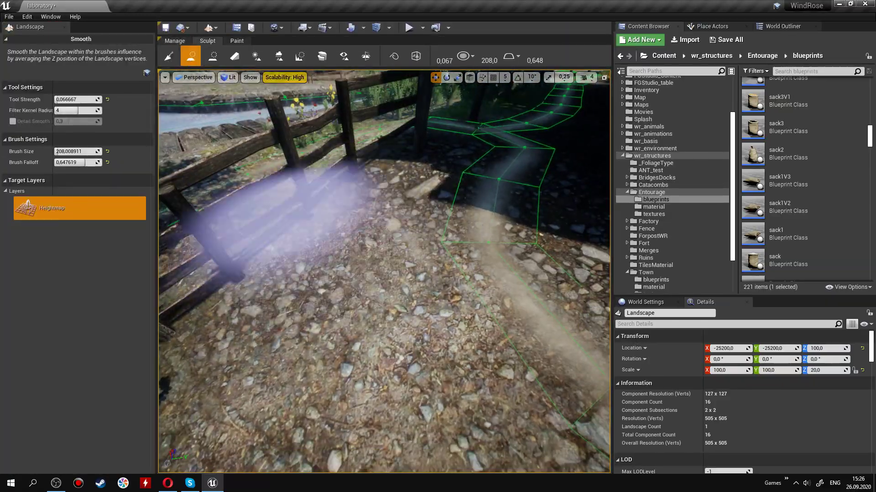
# - Adjust the wooden fence beside the footpath and choose the sack1 blueprint as a prop
pyautogui.hotkey('shift', '1')
pyautogui.click(274, 150)
pyautogui.moveTo(274, 255); pyautogui.dragTo(620, 226, button='right')
pyautogui.press('e')
pyautogui.click(775, 233)
pyautogui.click(273, 256)
pyautogui.moveTo(463, 208); pyautogui.dragTo(446, 170, button='right')
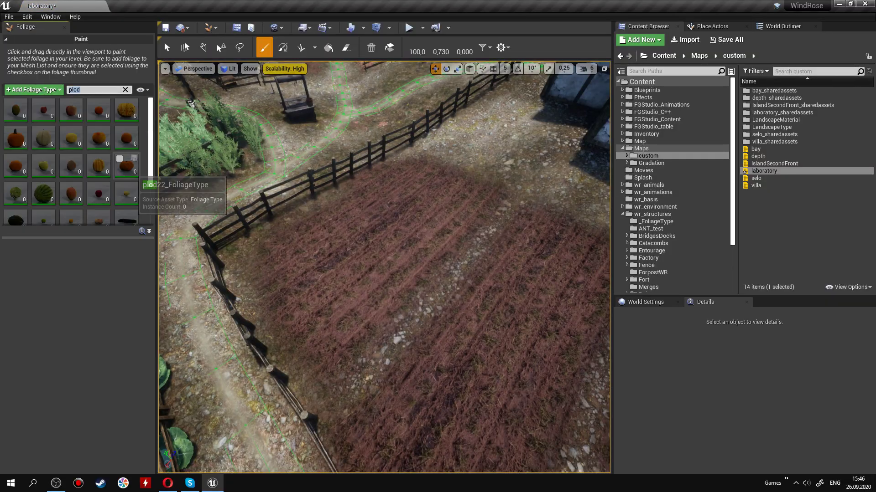
# - Enable the plod22 foliage type for painting on the ploughed beds
pyautogui.click(120, 158)
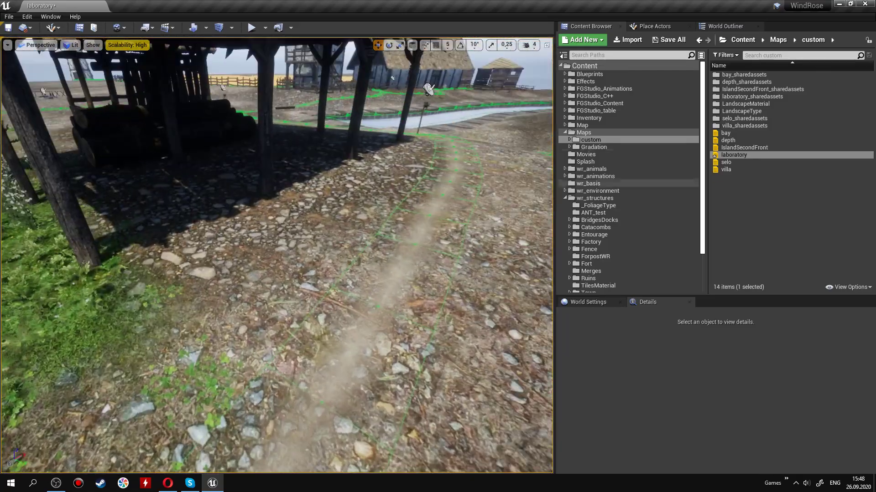
pyautogui.scroll(-3, 593, 173)
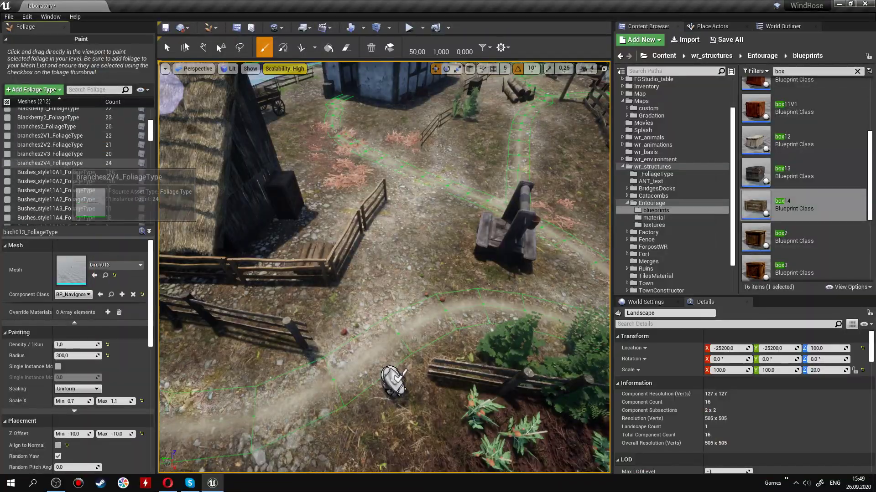
# - Paint bush foliage, including Bushes_style12A17, along the fences and the edge of the boardwalk
pyautogui.scroll(-3, 73, 169)
pyautogui.click(50, 187)
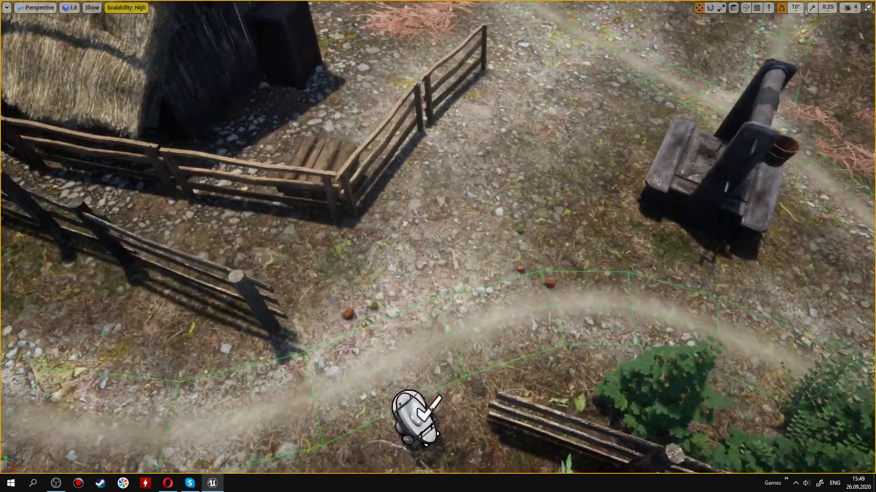
pyautogui.moveTo(437, 242); pyautogui.dragTo(437, 243, button='right')
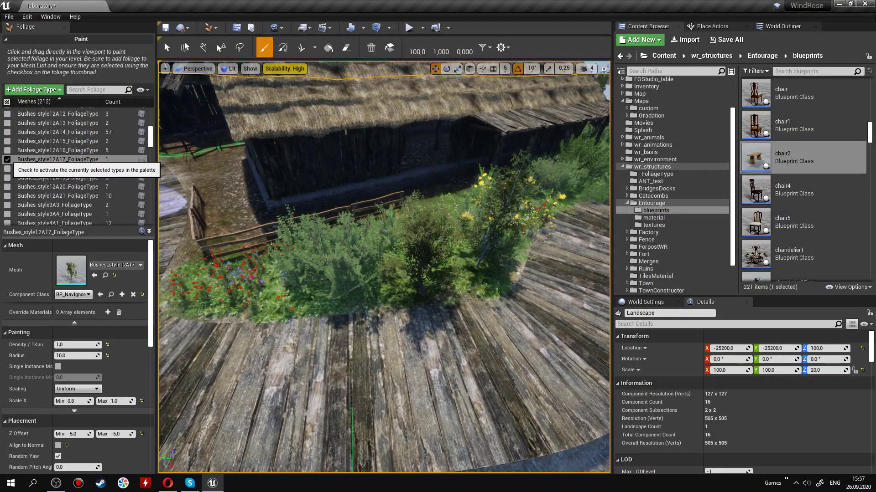
pyautogui.scroll(-15, 59, 168)
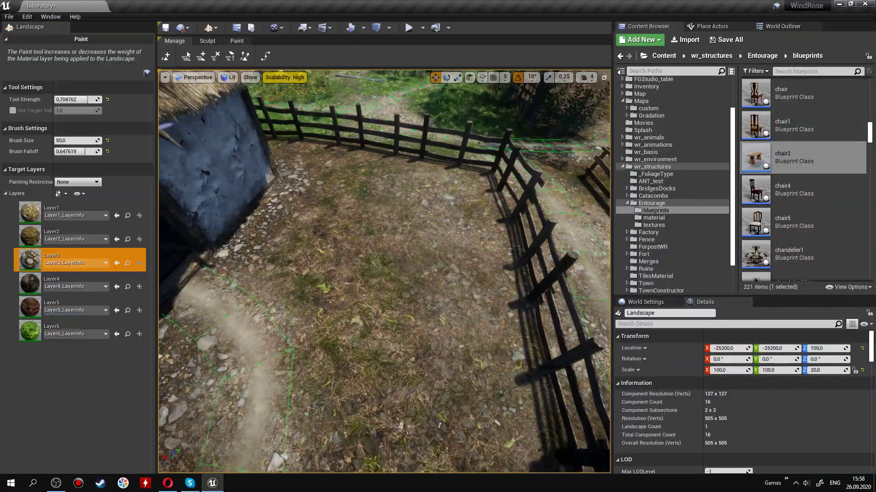
# - Fill a sculpted hollow in the fenced yard with a plane scaled to 5 using the Clean_Water_Translucent material
pyautogui.click(207, 41)
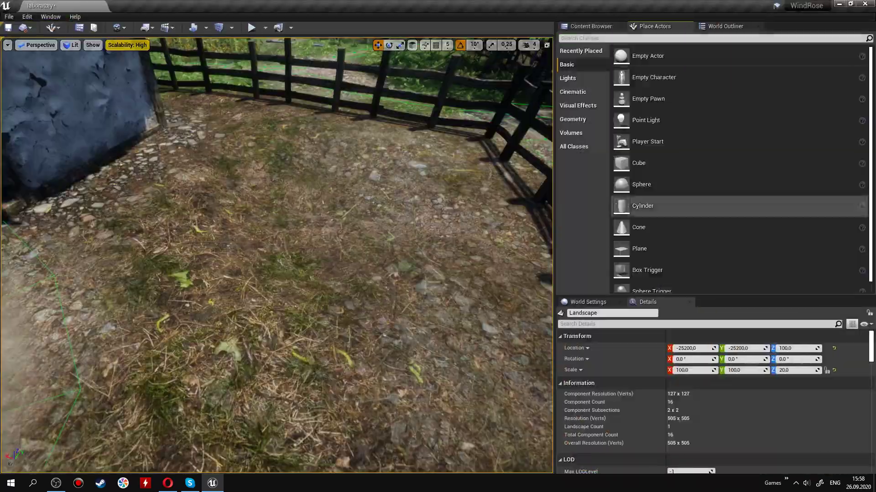
pyautogui.click(590, 26)
pyautogui.click(602, 265)
pyautogui.moveTo(725, 125); pyautogui.dragTo(735, 347)
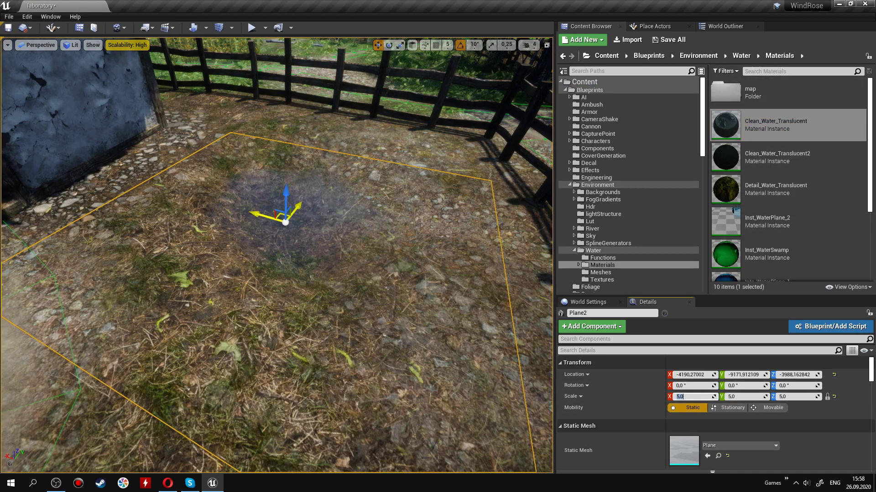
pyautogui.moveTo(725, 158); pyautogui.dragTo(712, 422)
# - Sculpt the ground around the puddle with a tool strength of 0.21 and a brush size of 183.8
pyautogui.moveTo(273, 250); pyautogui.dragTo(346, 260, button='right')
pyautogui.click(274, 274)
pyautogui.moveTo(274, 273); pyautogui.dragTo(297, 274, button='right')
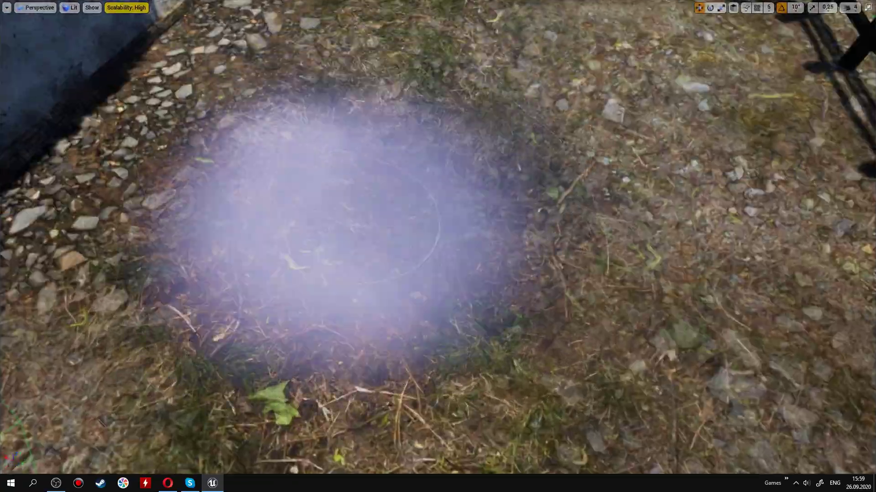
pyautogui.moveTo(438, 246)
pyautogui.mouseDown(button='right')
pyautogui.moveTo(447, 256)
pyautogui.moveTo(433, 246)
pyautogui.mouseUp(button='right')
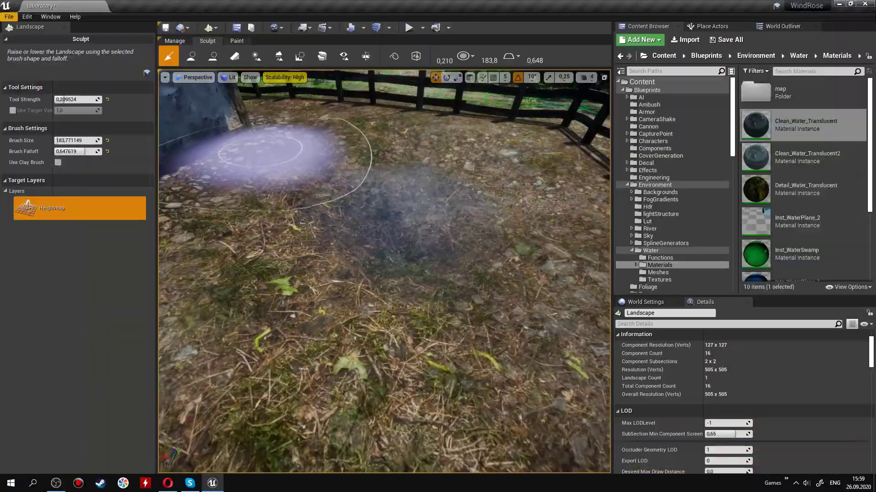
# - Rotate and position two wooden planks across the puddle in the yard
pyautogui.hotkey('shift', '4')
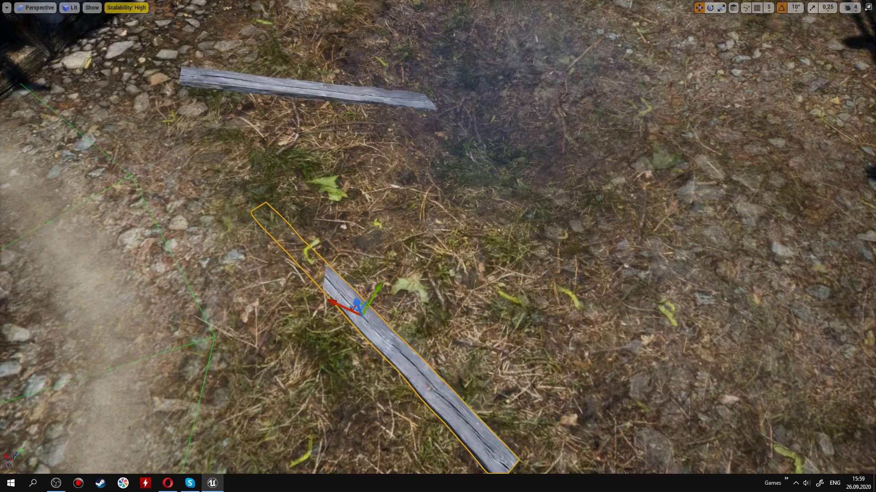
pyautogui.press('e')
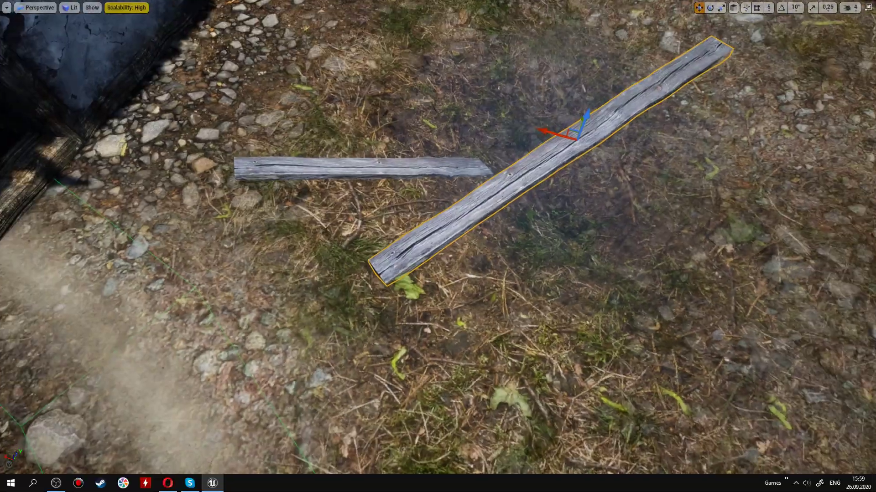
pyautogui.click(319, 169)
pyautogui.moveTo(457, 128); pyautogui.dragTo(447, 131)
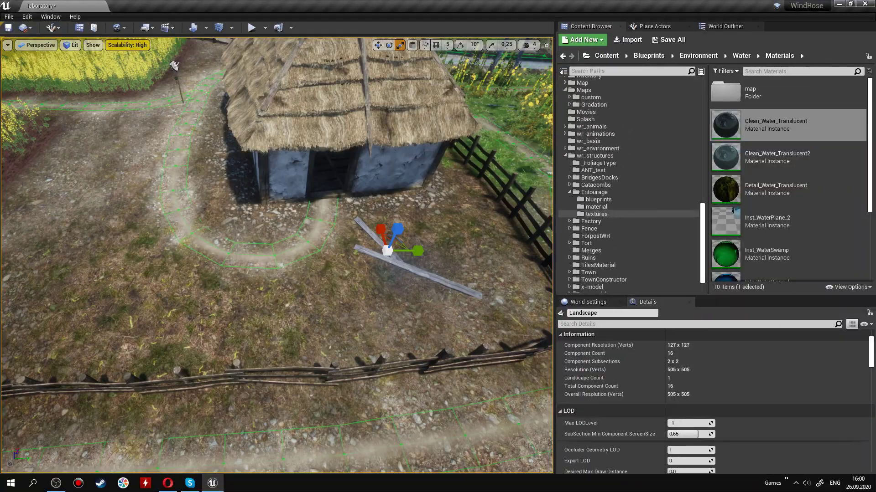
# - Open the Entourage blueprints folder to choose props for the yard around the puddle
pyautogui.click(598, 199)
pyautogui.click(788, 196)
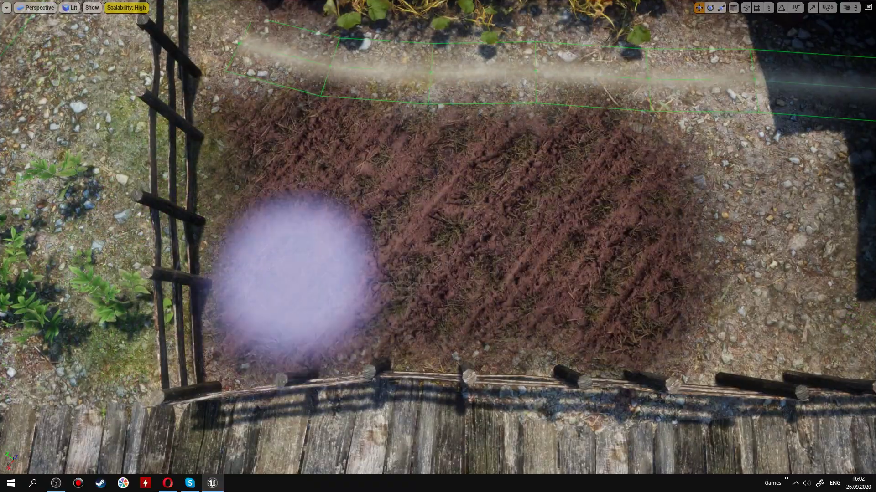
# - Complete the painted soil bed between the footpath and the fence along the boardwalk
pyautogui.hotkey('shift', '4')
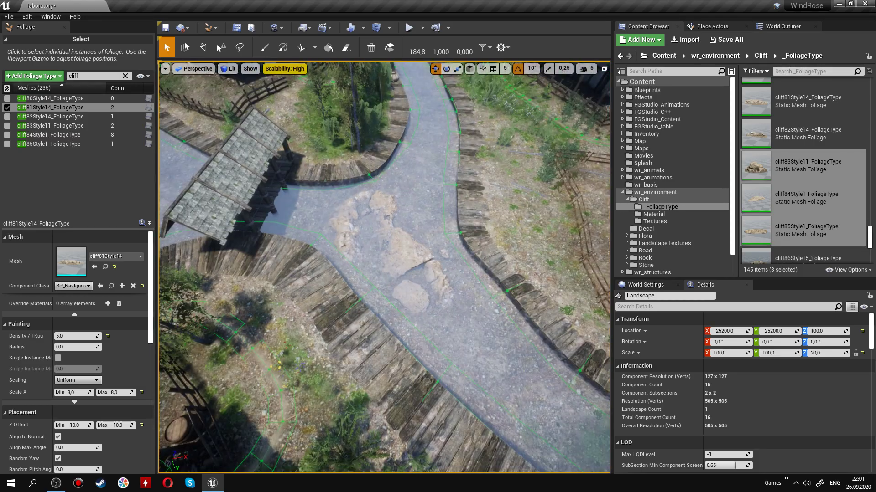
# - Paint cliff80Style14 and cliff85Style1 rock foliage along the riverbed and over the open ground beyond it
pyautogui.click(50, 98)
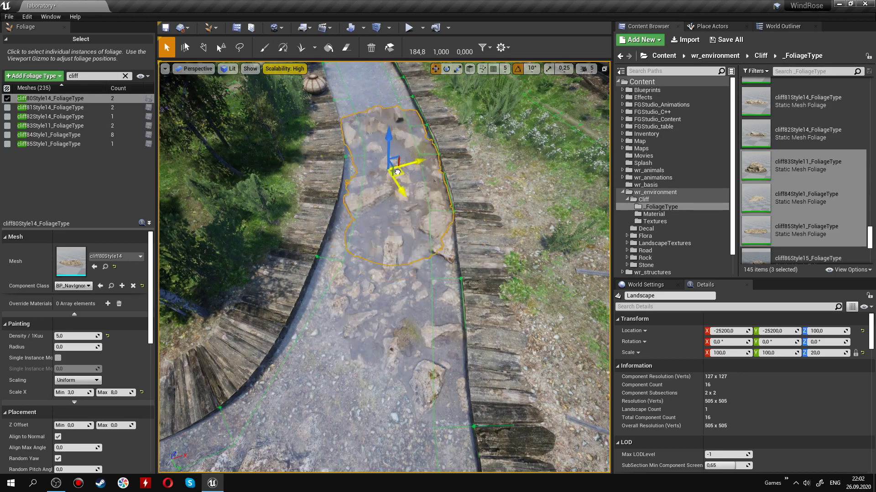
pyautogui.click(50, 144)
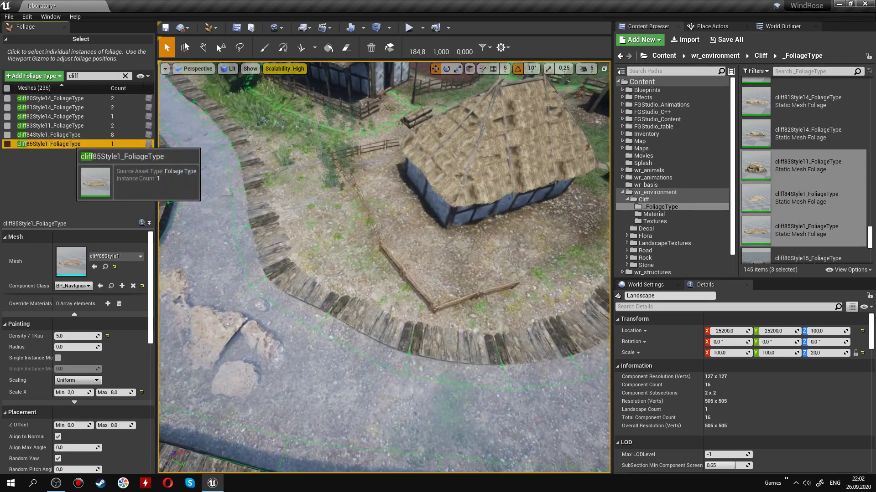
pyautogui.click(263, 47)
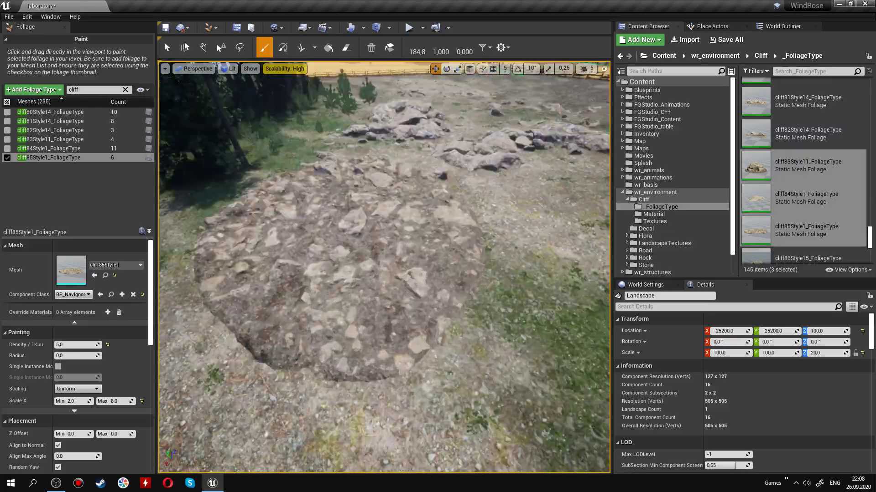
# - Select the large rock foliage instance at the end of the footpath for scaling
pyautogui.click(165, 44)
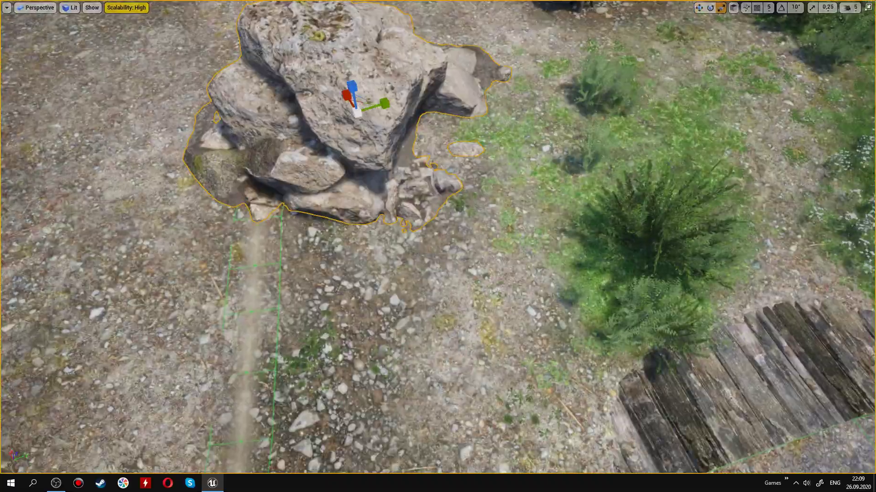
# - Filter the foliage types by cliff and scale the cliff85Style1 instance lying between the flat rock outcrops
pyautogui.press('w')
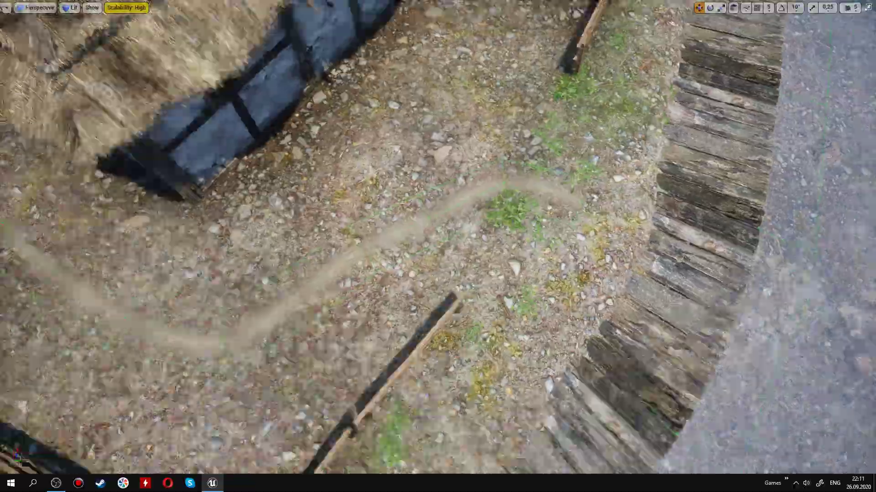
pyautogui.scroll(-10, 437, 247)
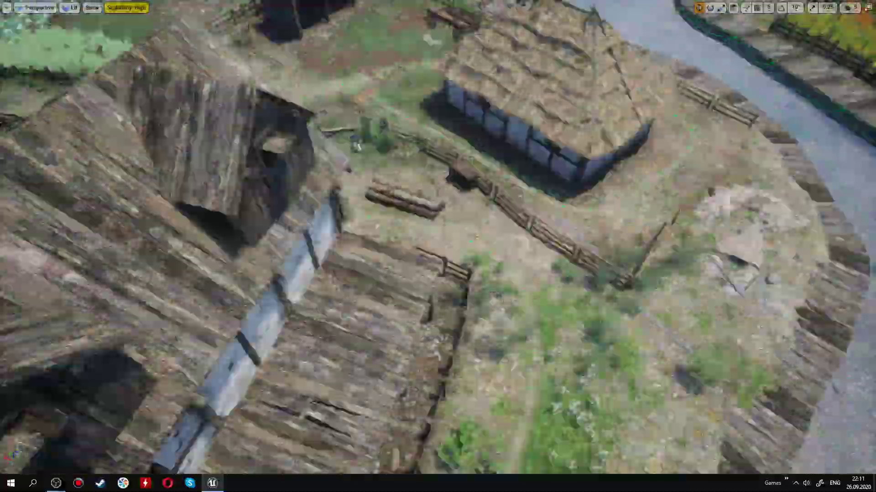
pyautogui.press('F11')
pyautogui.click(73, 68)
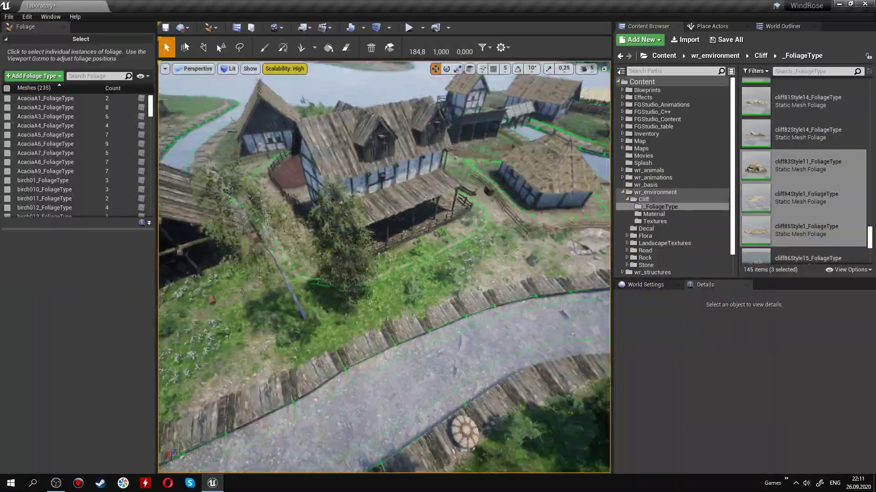
pyautogui.click(59, 145)
pyautogui.press('F11')
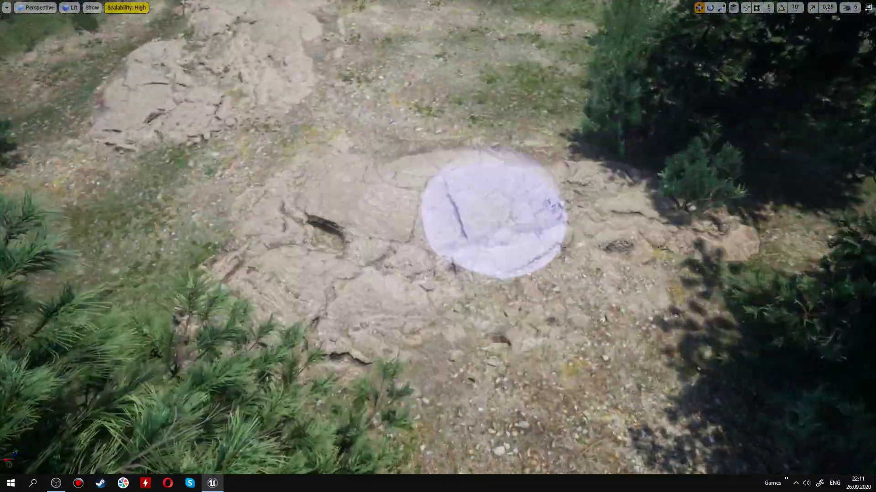
pyautogui.press('F11')
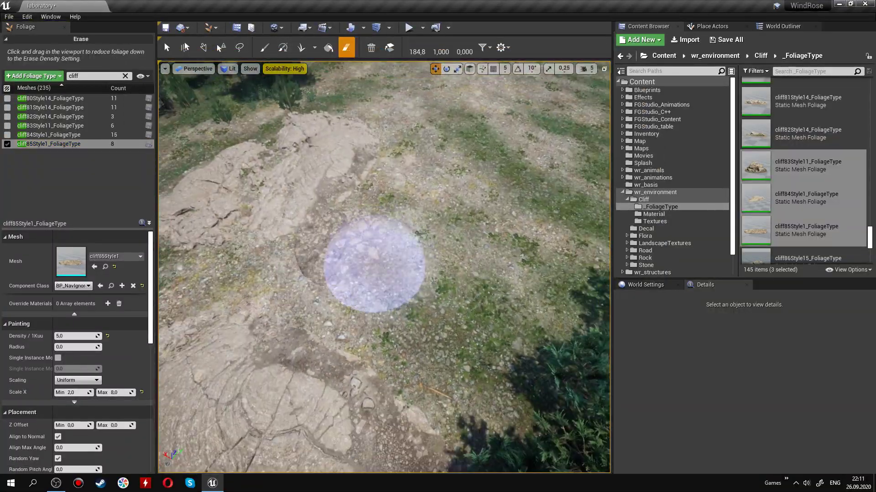
pyautogui.click(166, 48)
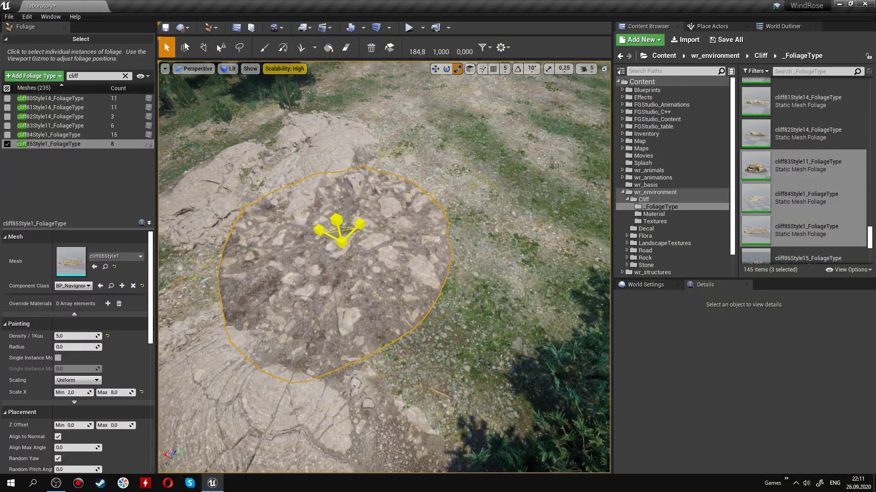
# - Paint two cliff83Style11 rock foliage instances in the clearing beside the trees and select one of them
pyautogui.click(264, 47)
pyautogui.click(50, 139)
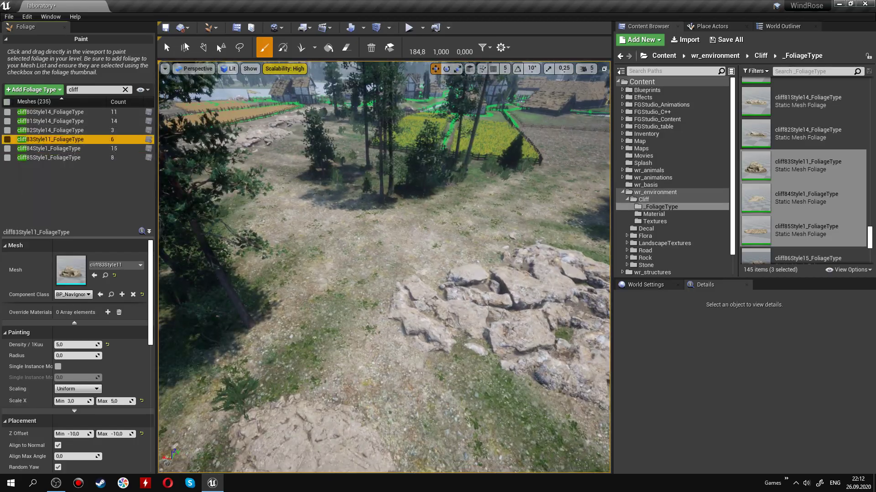
pyautogui.click(7, 139)
pyautogui.moveTo(384, 267)
pyautogui.mouseDown(button='right')
pyautogui.moveTo(384, 255)
pyautogui.moveTo(347, 237)
pyautogui.moveTo(290, 226)
pyautogui.mouseUp(button='right')
pyautogui.click(289, 225)
pyautogui.click(289, 225)
pyautogui.click(167, 47)
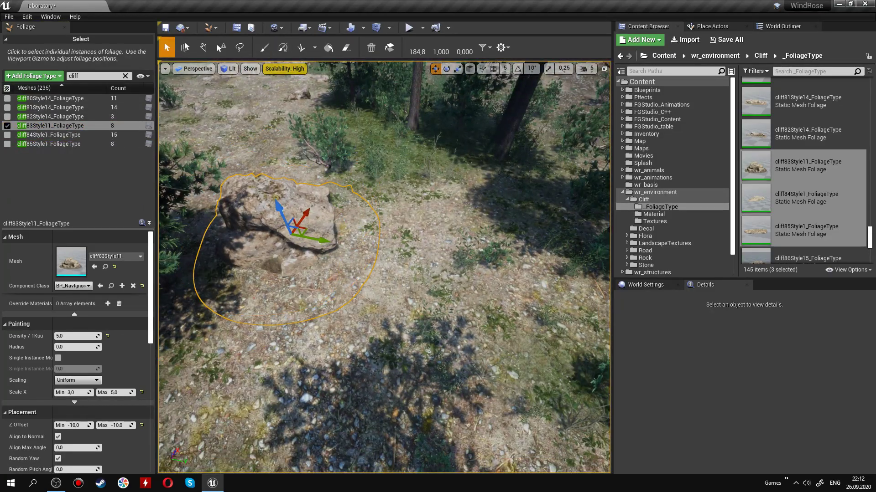
# - Paint another cliff83Style11 rock on the open ground at the edge of the trees
pyautogui.click(263, 47)
pyautogui.press('F11')
pyautogui.moveTo(332, 185)
pyautogui.mouseDown(button='right')
pyautogui.moveTo(365, 205)
pyautogui.moveTo(387, 183)
pyautogui.moveTo(613, 301)
pyautogui.moveTo(547, 228)
pyautogui.moveTo(456, 205)
pyautogui.moveTo(333, 122)
pyautogui.moveTo(492, 173)
pyautogui.moveTo(430, 313)
pyautogui.moveTo(481, 259)
pyautogui.moveTo(368, 192)
pyautogui.moveTo(410, 136)
pyautogui.mouseUp(button='right')
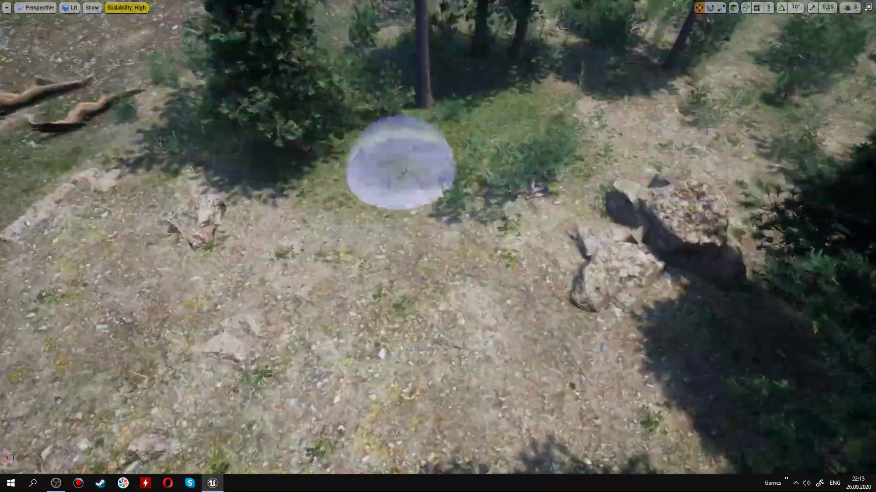
pyautogui.click(372, 215)
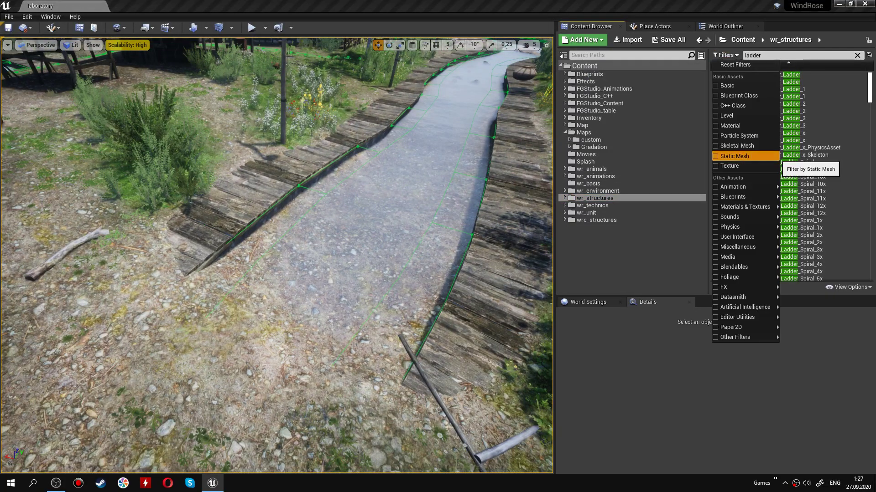
# - Limit the structure assets to static meshes and fit the RuinsA73_StairsB stairs across the riverbed's end between the boardwalks
pyautogui.click(742, 157)
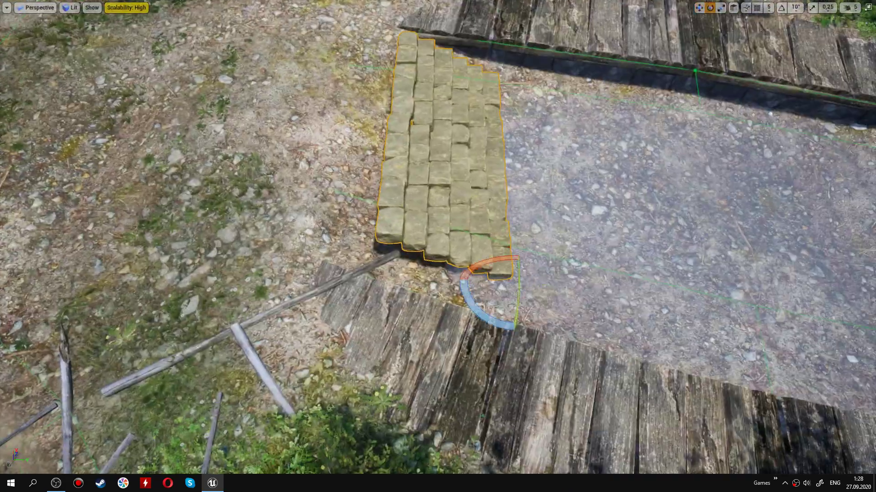
pyautogui.press('w')
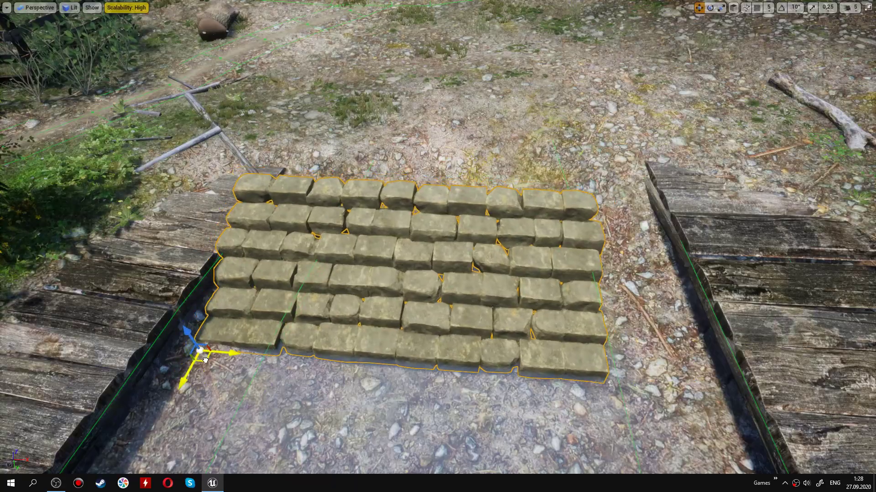
pyautogui.press('r')
pyautogui.moveTo(526, 381); pyautogui.dragTo(526, 380, button='right')
pyautogui.press('w')
# - Switch to foliage painting and clear the stair search and Static Mesh filter from the asset browser
pyautogui.press('F11')
pyautogui.hotkey('shift', '3')
pyautogui.press('F11')
pyautogui.moveTo(636, 133); pyautogui.dragTo(516, 155, button='right')
pyautogui.press('F11')
pyautogui.hotkey('shift', '4')
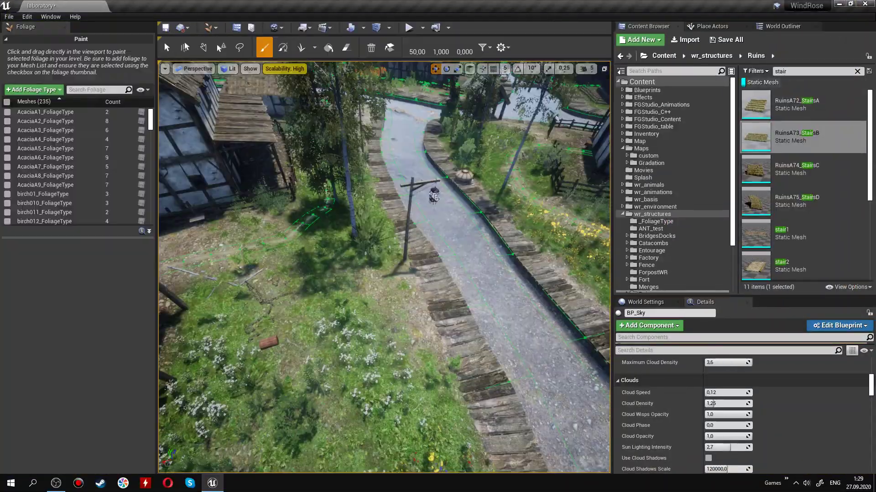
pyautogui.click(650, 198)
pyautogui.click(755, 71)
pyautogui.click(765, 81)
pyautogui.scroll(-2, 675, 205)
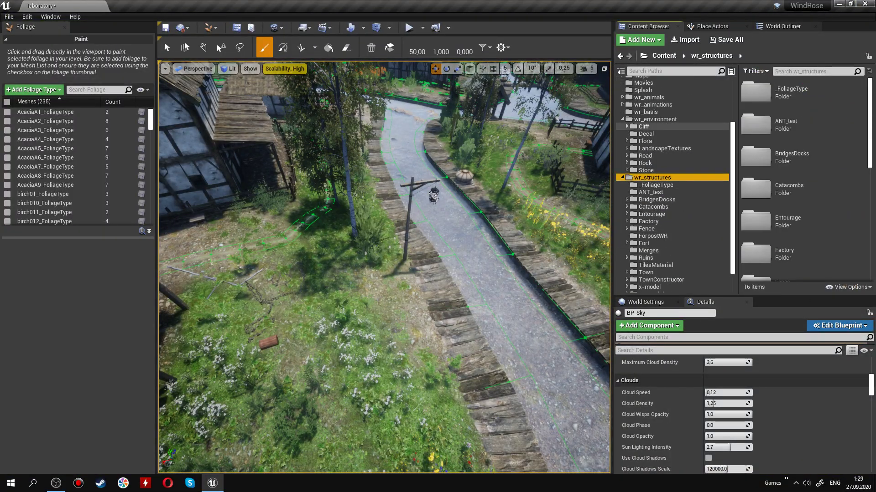
# - Add the stone62 to stone68 foliage types from the wr_environment Stone folder and filter the foliage list by stone
pyautogui.click(627, 171)
pyautogui.click(661, 178)
pyautogui.scroll(1, 675, 205)
pyautogui.scroll(-5, 771, 228)
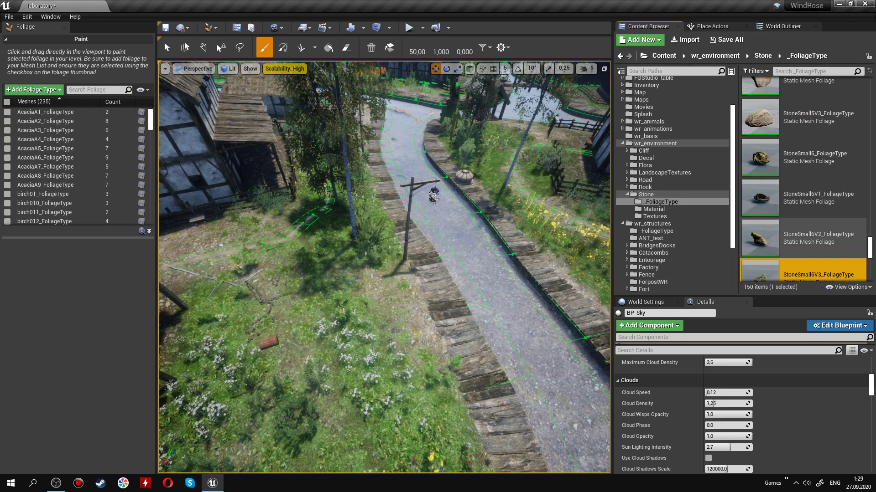
pyautogui.scroll(4, 802, 183)
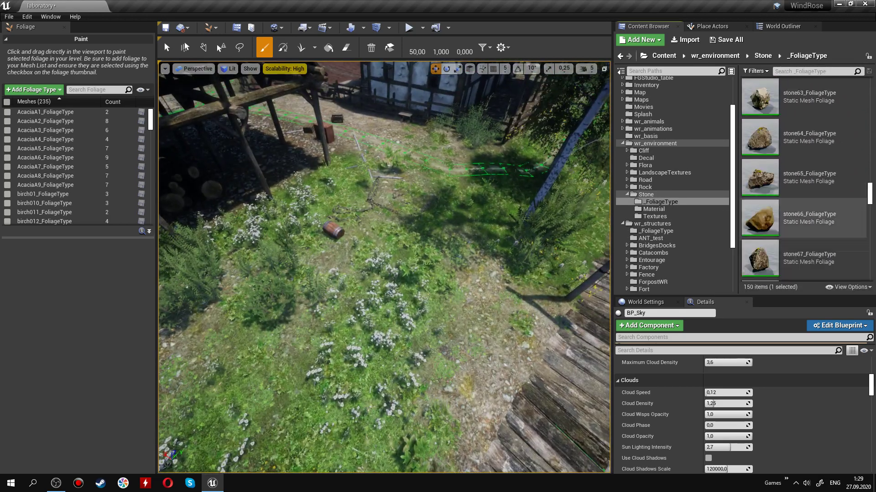
pyautogui.write('stone')
# - Add the StoneSmall2, StoneSmall2V1, StoneSmall2V2 and StoneSmall2V3 foliage types and enable all listed stones for painting
pyautogui.scroll(-5, 803, 182)
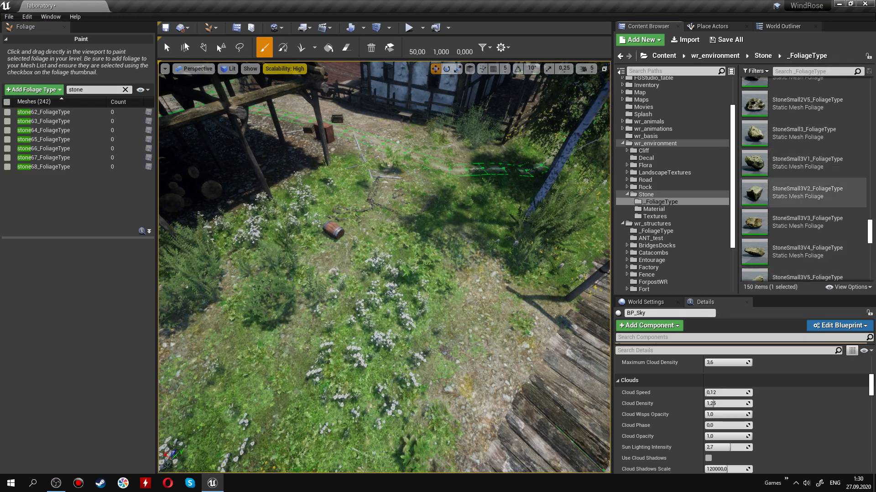
pyautogui.scroll(4, 802, 182)
pyautogui.click(802, 159)
pyautogui.keyDown('shift'); pyautogui.click(803, 249); pyautogui.keyUp('shift')
pyautogui.moveTo(803, 249); pyautogui.dragTo(87, 196)
pyautogui.click(7, 101)
# - Paint the enabled stone foliage over the grassy yard beside the boardwalk
pyautogui.press('F11')
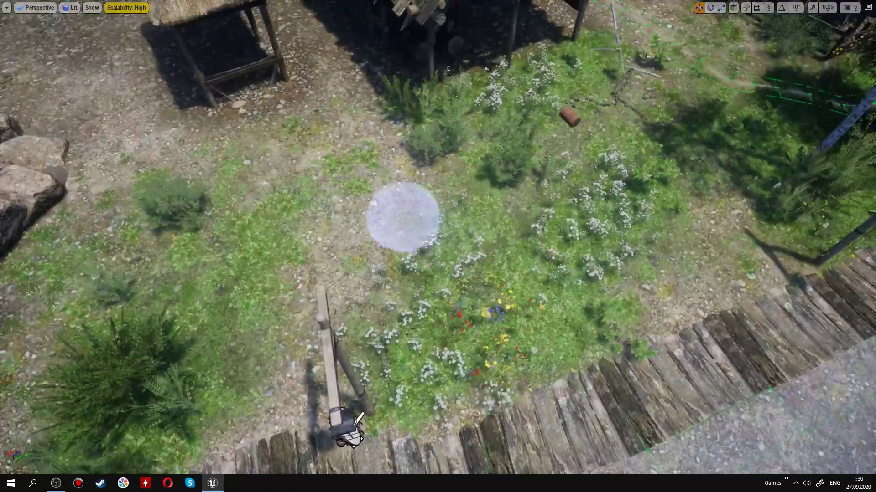
pyautogui.press('F11')
pyautogui.moveTo(374, 277); pyautogui.dragTo(374, 277, button='right')
pyautogui.press('F11')
pyautogui.press('F11')
pyautogui.press('F11')
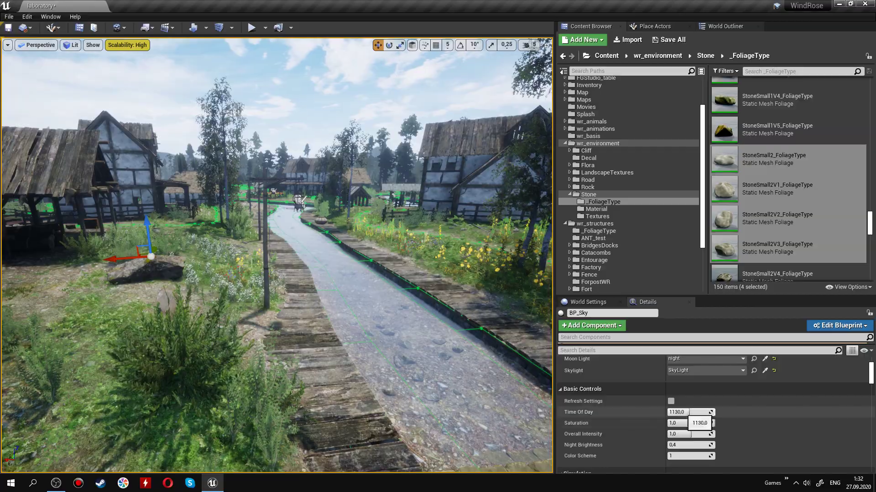
# - Raise the Time Of Day value of BP_Sky to a later hour
pyautogui.moveTo(690, 413); pyautogui.dragTo(711, 413)
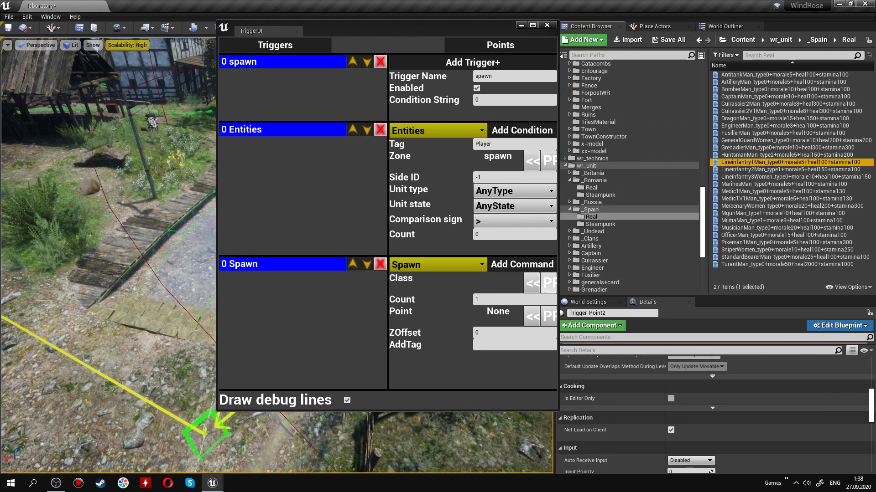
# - Assign Lineinfantry1Man as the class of the first Spawn command and append a Delay and a second Spawn command
pyautogui.click(532, 282)
pyautogui.click(435, 264)
pyautogui.click(401, 338)
pyautogui.click(522, 264)
pyautogui.click(436, 264)
pyautogui.click(401, 275)
pyautogui.click(521, 264)
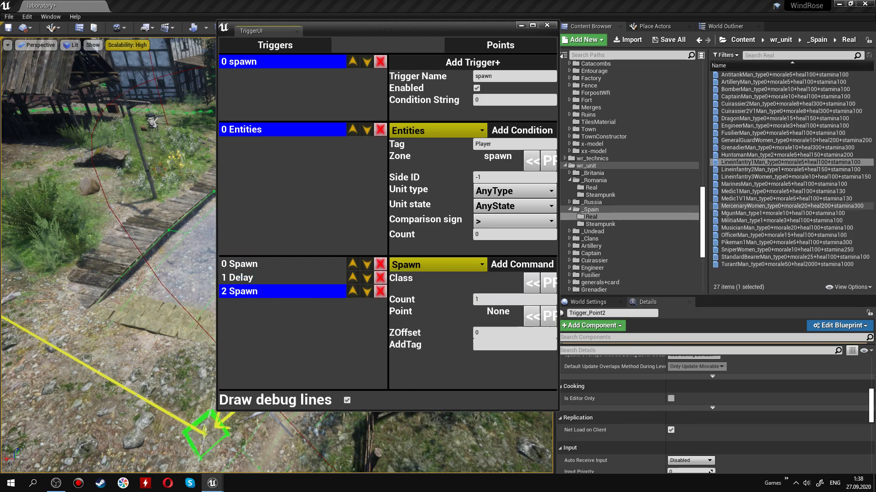
# - Assign MercenaryWomen to the second Spawn command and append another Delay and a third Spawn command
pyautogui.click(791, 205)
pyautogui.click(532, 282)
pyautogui.click(532, 350)
pyautogui.click(436, 264)
pyautogui.click(402, 335)
pyautogui.click(522, 265)
pyautogui.click(436, 264)
pyautogui.click(402, 278)
pyautogui.click(522, 265)
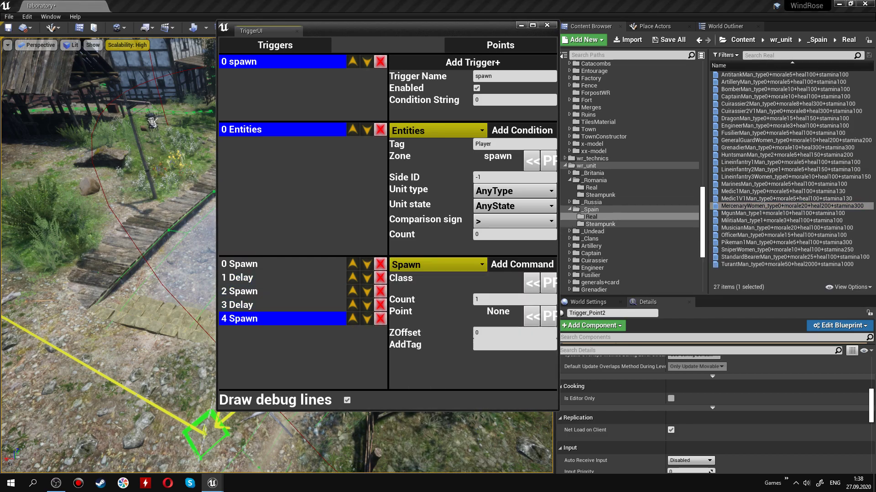
# - Assign MarinesMan to the third Spawn command and append a Delay command with a time of 3
pyautogui.click(795, 185)
pyautogui.click(532, 283)
pyautogui.click(436, 264)
pyautogui.click(402, 335)
pyautogui.click(521, 265)
pyautogui.write('3')
# - Append a final Spawn command using MilitiaMan, check the command entries and close the trigger editor
pyautogui.click(591, 233)
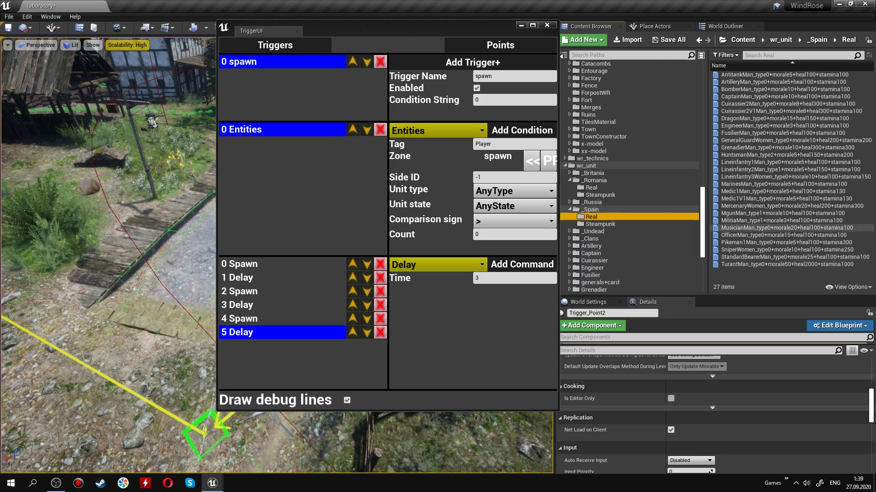
pyautogui.click(781, 220)
pyautogui.click(522, 264)
pyautogui.click(435, 264)
pyautogui.click(401, 278)
pyautogui.click(283, 345)
pyautogui.click(283, 318)
pyautogui.click(547, 25)
# - Browse the faction folders under wr_unit for soldier units
pyautogui.click(336, 388)
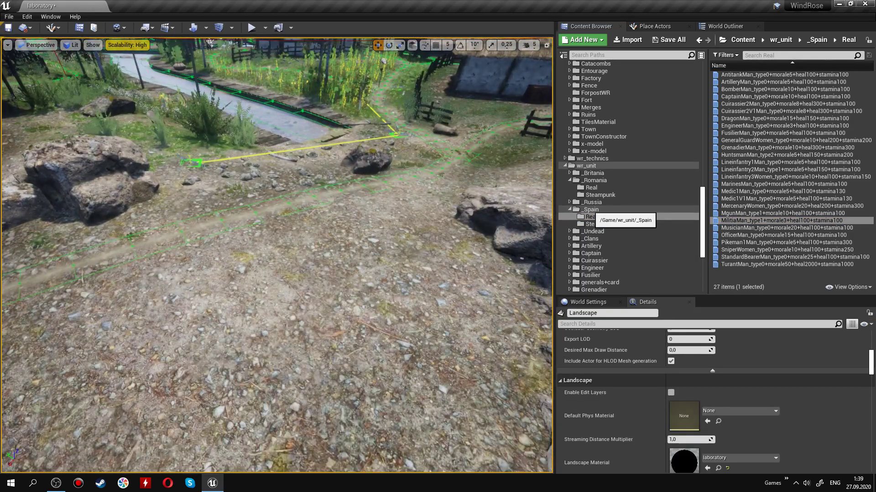
pyautogui.click(569, 172)
pyautogui.click(593, 246)
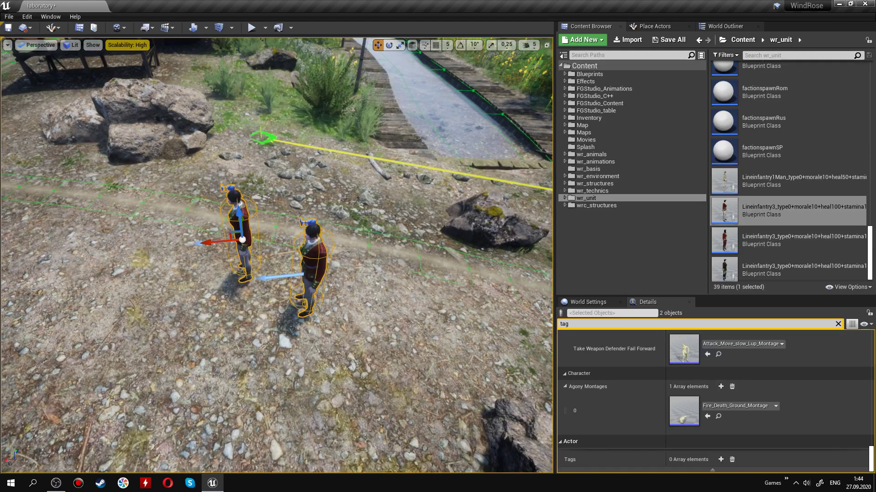
# - Add the actor tag Player to the two selected infantry units beside the footpath
pyautogui.scroll(-1, 725, 451)
pyautogui.click(684, 461)
pyautogui.write('Player')
pyautogui.press('Return')
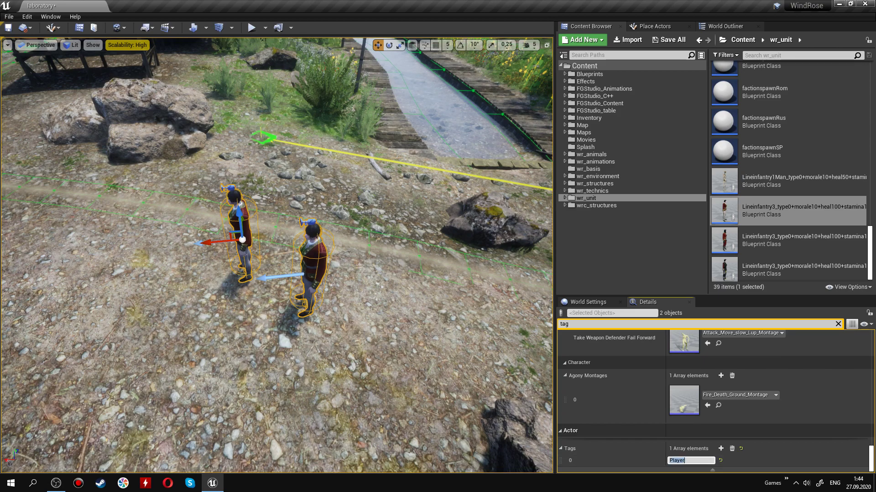
# - Filter the details by healt and set Health and Health Max of both infantry units to 5000
pyautogui.click(593, 324)
pyautogui.write('healt')
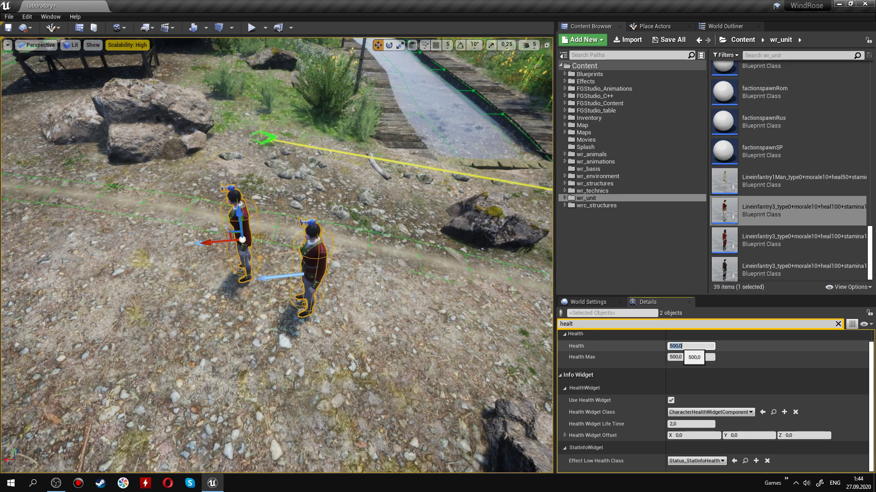
pyautogui.click(682, 346)
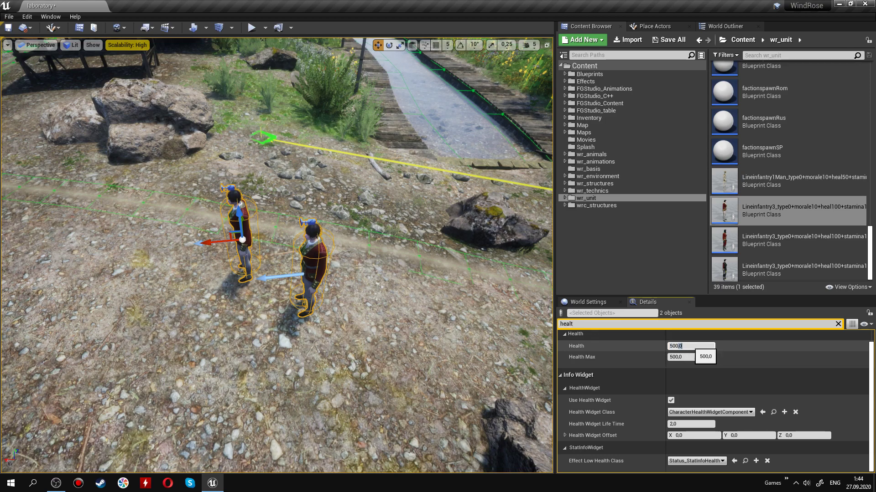
pyautogui.write('0')
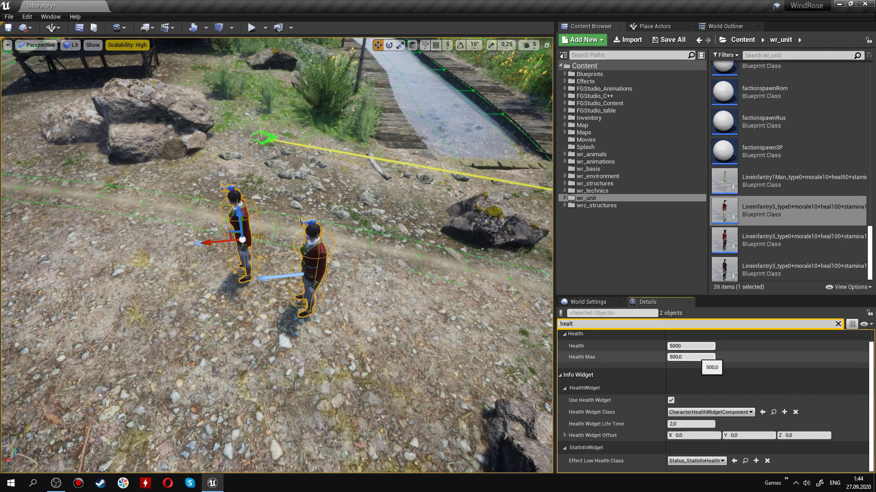
pyautogui.click(697, 357)
pyautogui.write('5000,0')
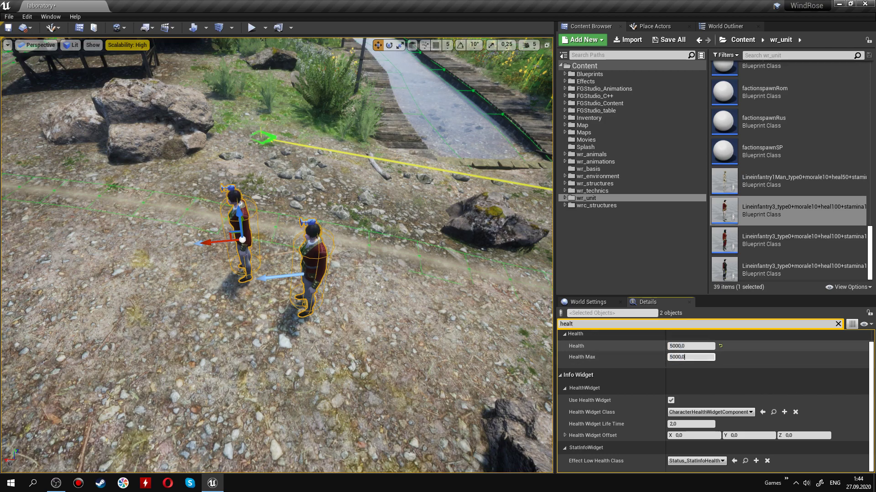
# - Playtest the level and inspect the two placed soldiers up close
pyautogui.click(274, 365)
pyautogui.moveTo(274, 365); pyautogui.dragTo(288, 427)
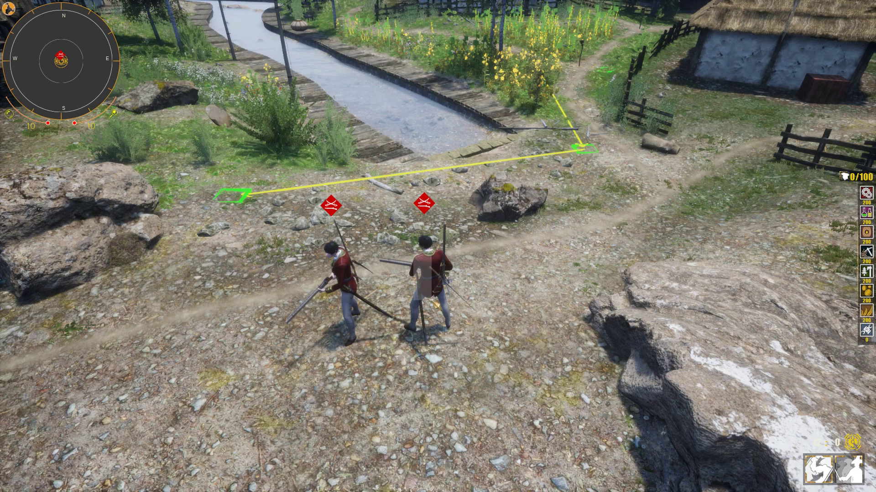
pyautogui.scroll(3, 429, 329)
pyautogui.press('i')
pyautogui.press('i')
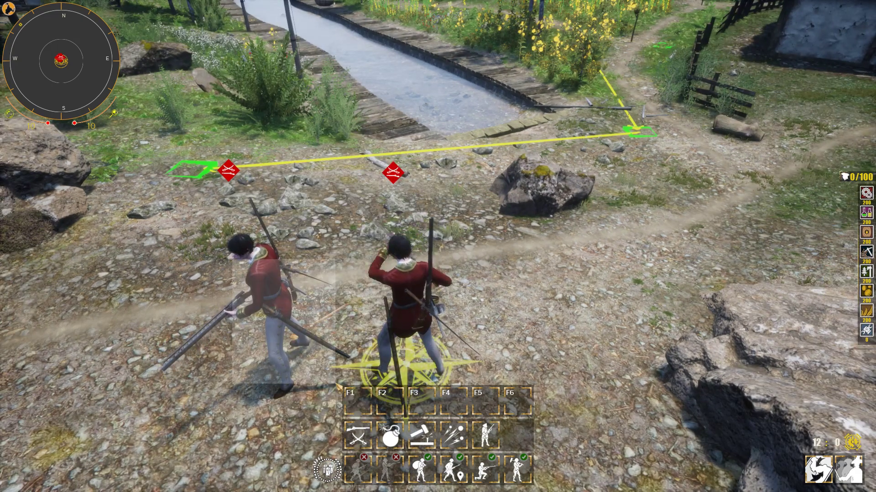
pyautogui.press('i')
pyautogui.press('i')
# - Select both soldiers together in the playtest, facing the trigger points at the riverbed's end
pyautogui.scroll(-5, 490, 275)
pyautogui.click(490, 276)
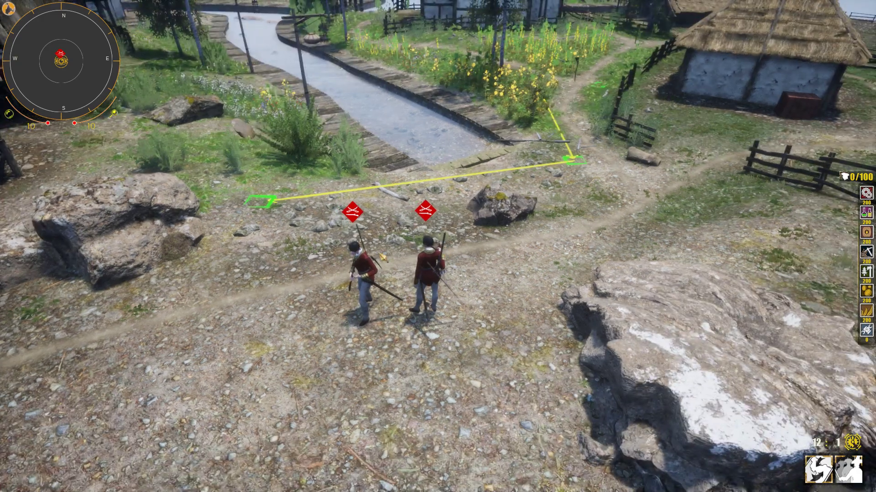
pyautogui.moveTo(461, 218); pyautogui.dragTo(328, 319)
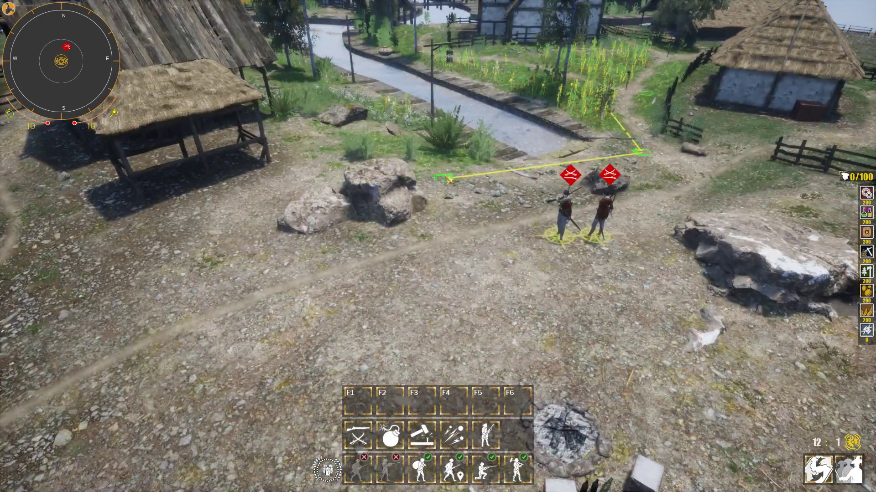
pyautogui.moveTo(315, 303); pyautogui.dragTo(563, 185, button='middle')
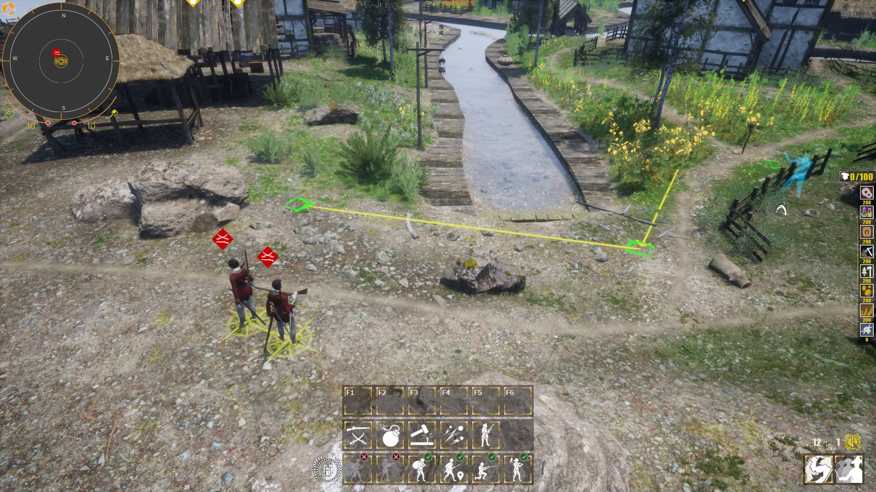
# - Move the two selected soldiers past the trigger points, along the footpath toward the wooden fence
pyautogui.press('d')
pyautogui.press('a')
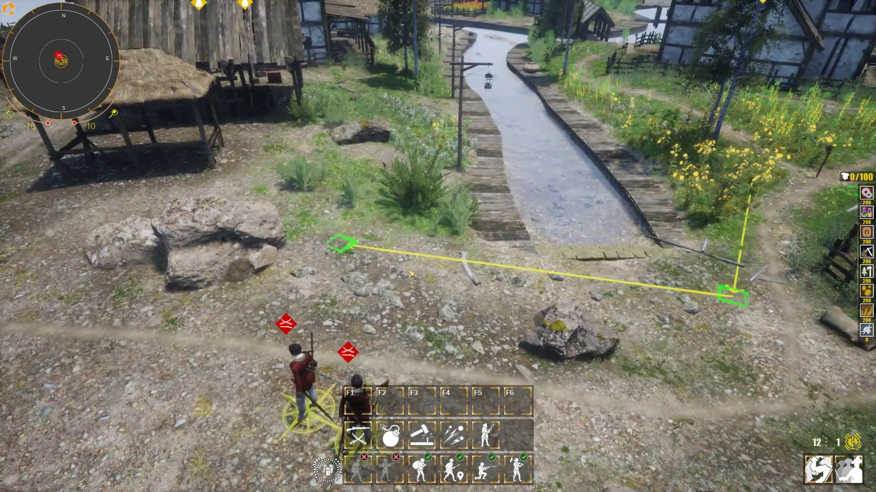
pyautogui.press('d')
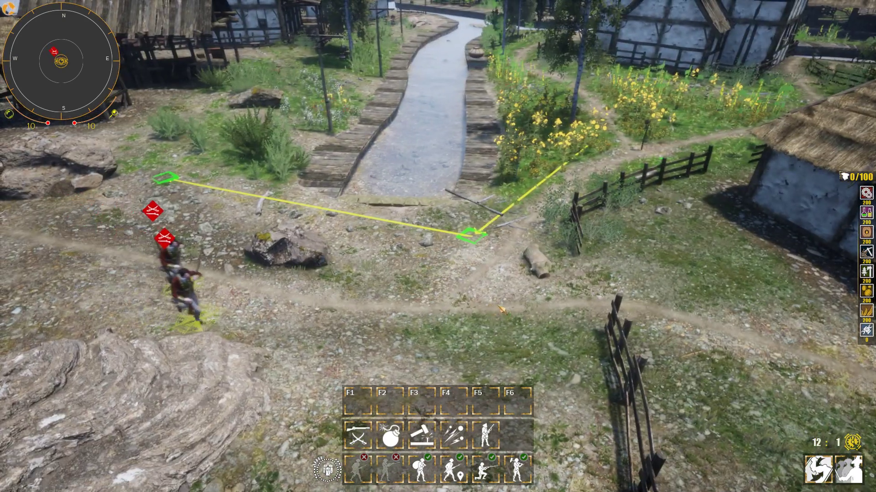
pyautogui.scroll(3, 499, 338)
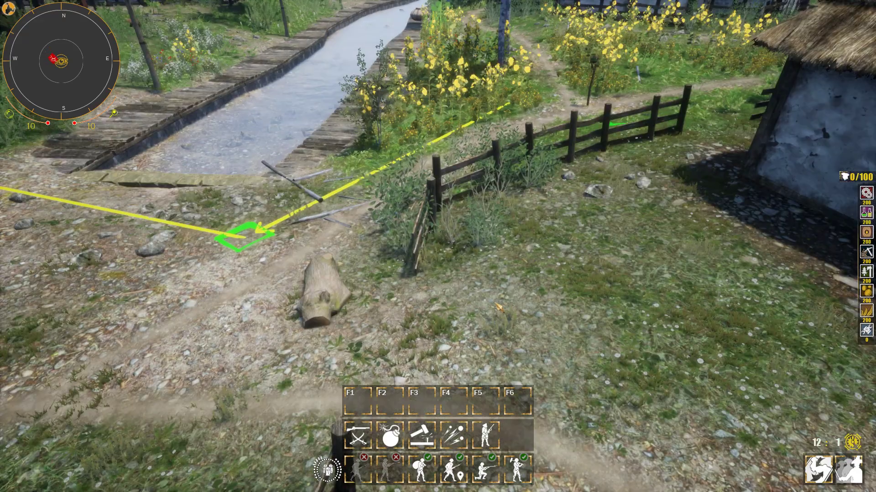
pyautogui.scroll(-3, 499, 308)
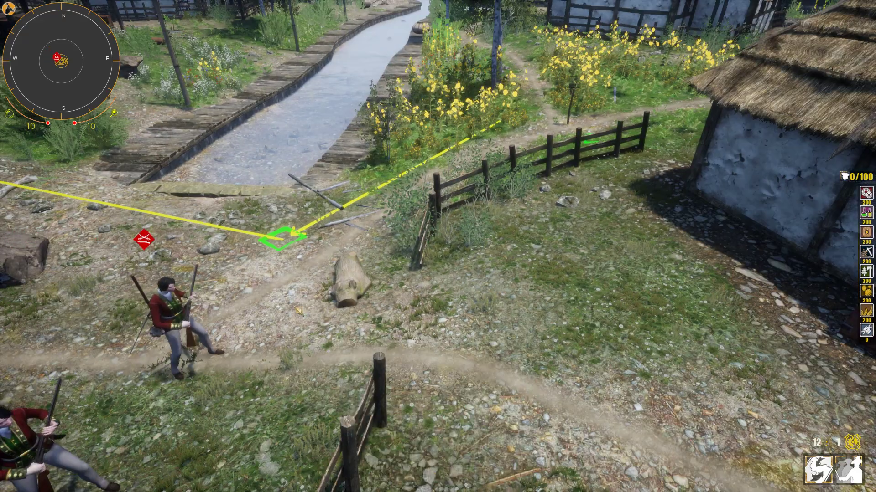
# - Select the soldiers on the footpath and position both behind the wooden fence near the thatched hut
pyautogui.press('a')
pyautogui.click(170, 373)
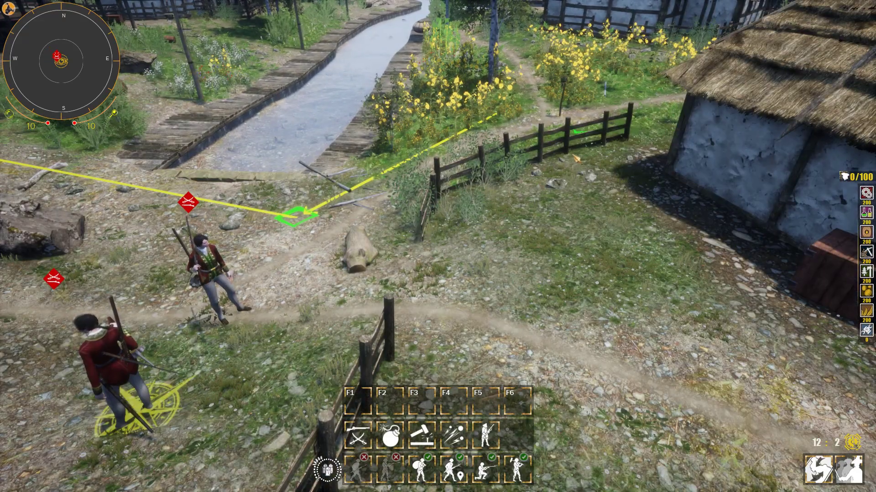
pyautogui.scroll(2, 490, 230)
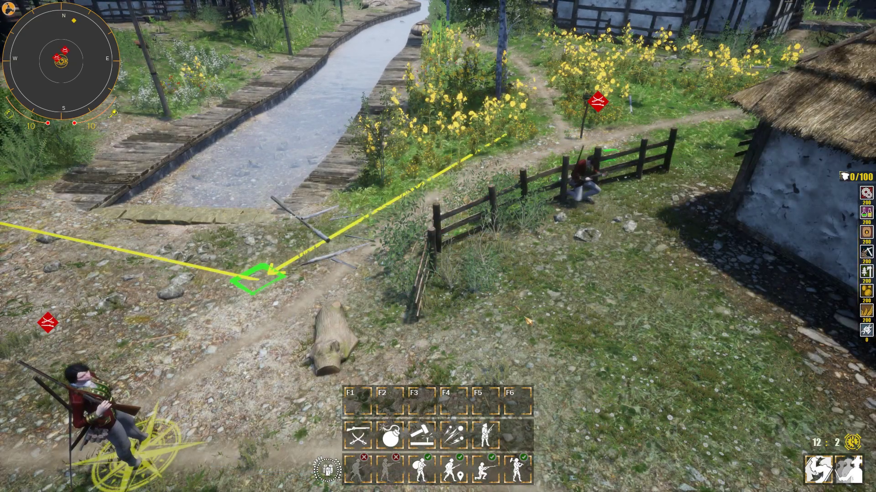
pyautogui.scroll(2, 491, 229)
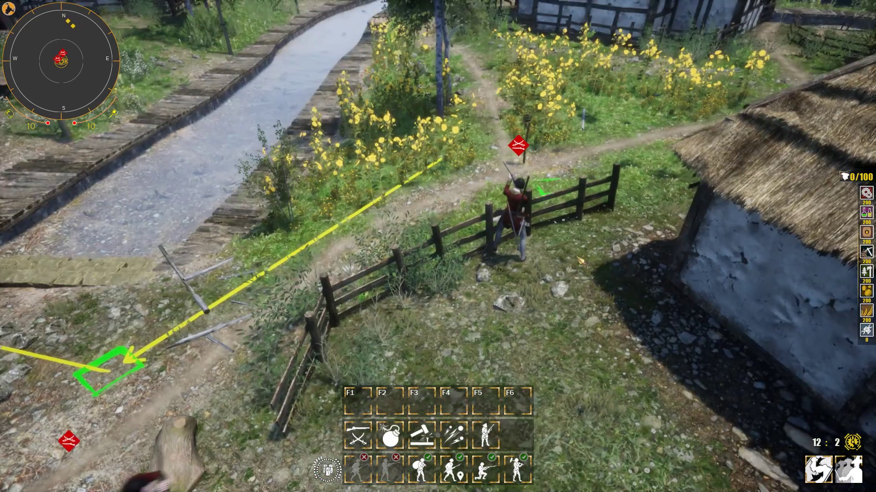
pyautogui.moveTo(581, 260); pyautogui.dragTo(511, 202, button='middle')
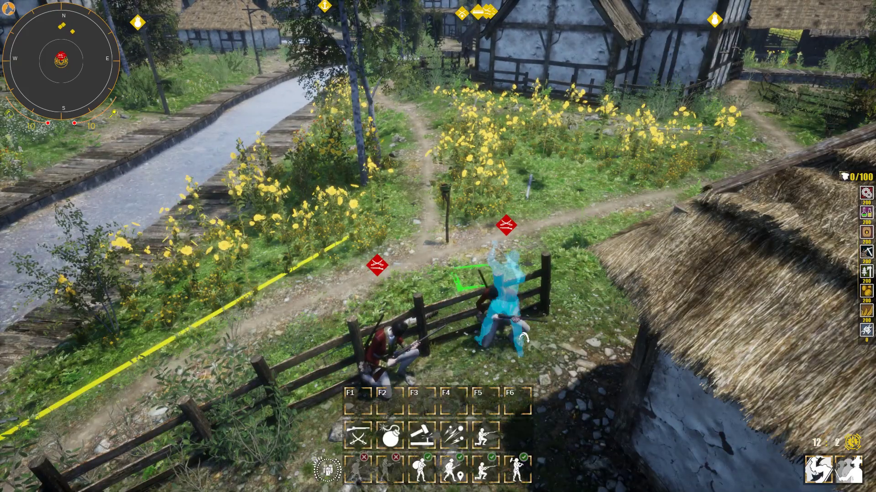
# - Select both soldiers at the fence and watch them fire at the enemies across the yellow flower field
pyautogui.moveTo(514, 233); pyautogui.dragTo(360, 383)
pyautogui.click(489, 230)
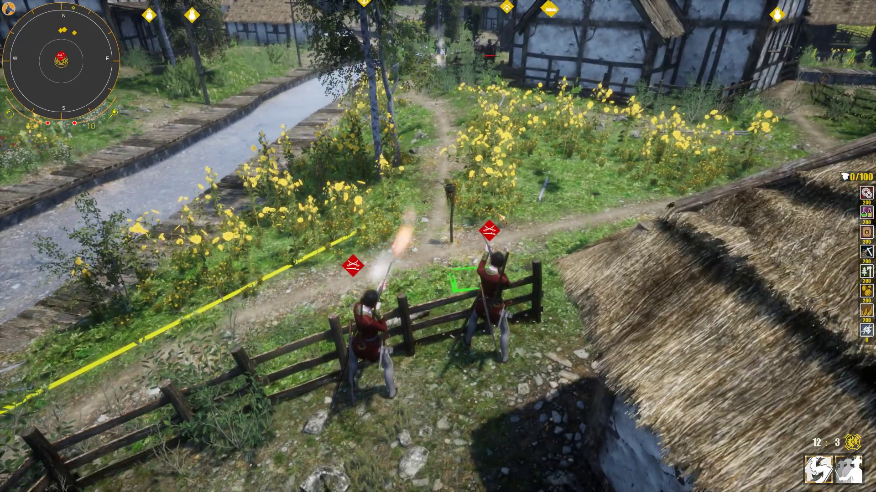
pyautogui.press('e')
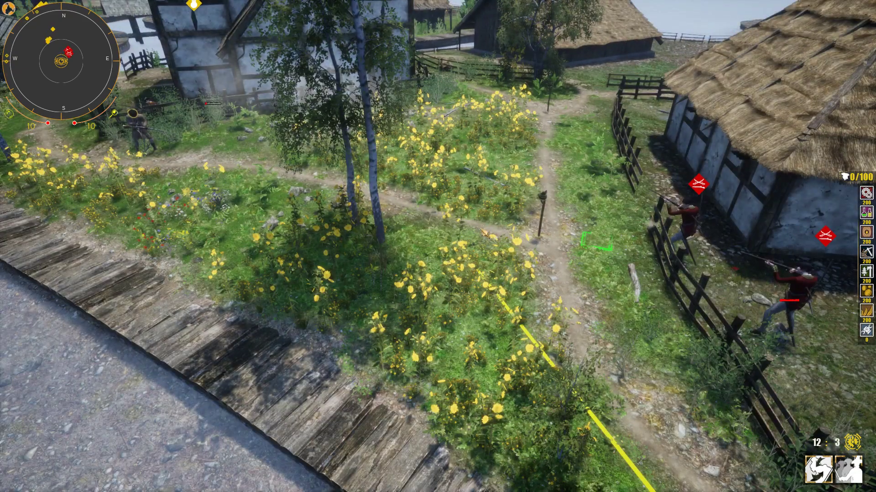
pyautogui.scroll(3, 488, 204)
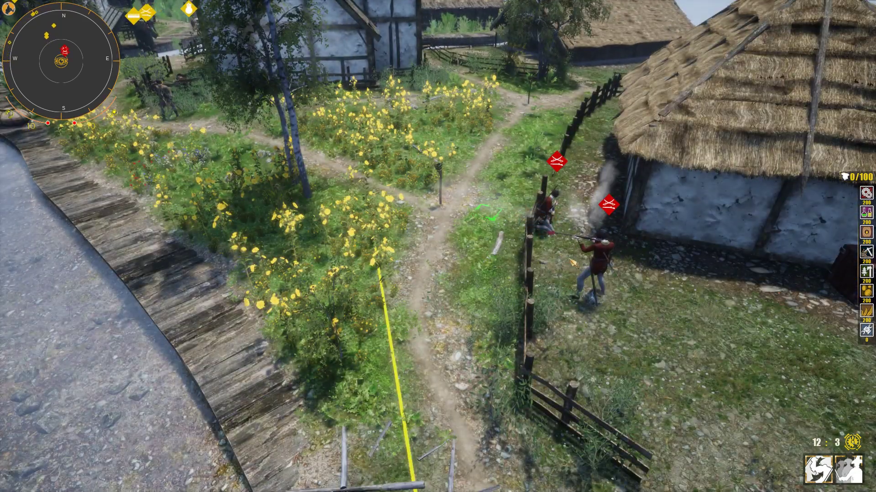
# - Select the soldiers at the fence, take direct first-person control, and advance toward the flower field while firing
pyautogui.moveTo(520, 188); pyautogui.dragTo(589, 296)
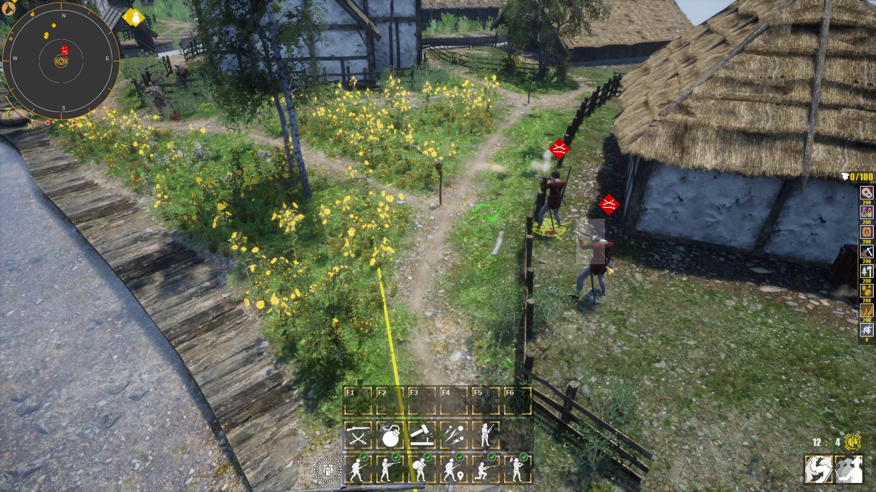
pyautogui.press('Tab')
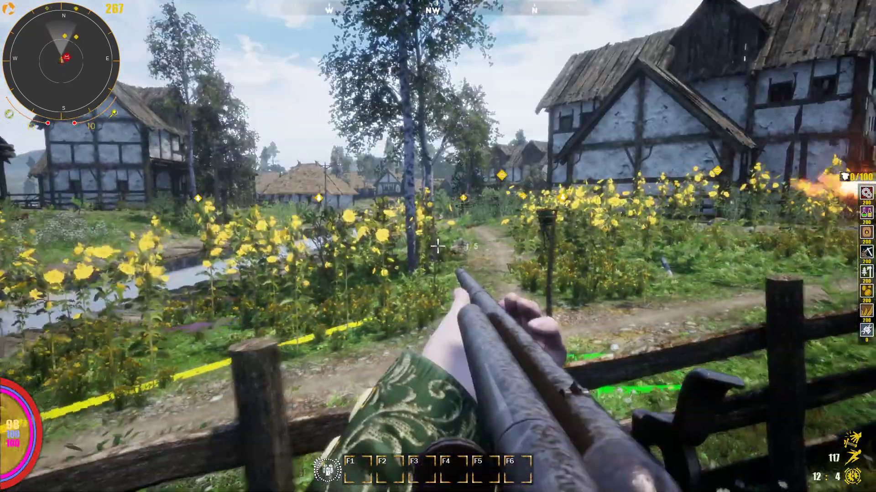
pyautogui.press('w')
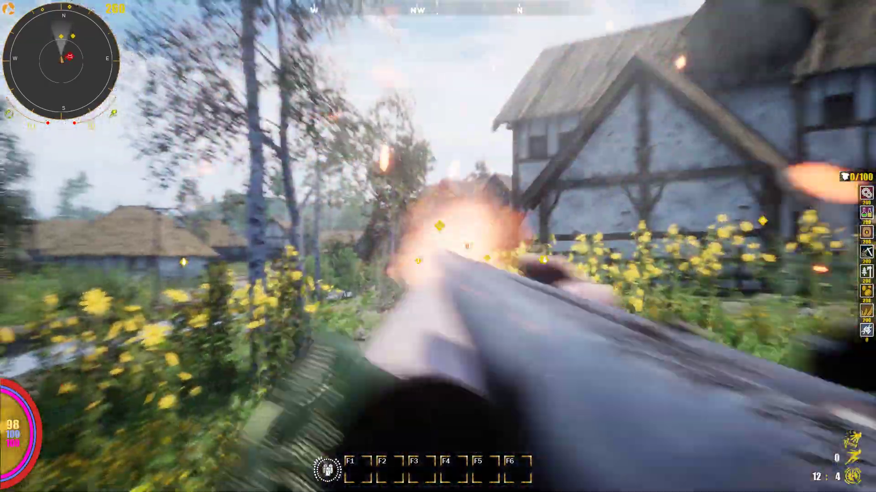